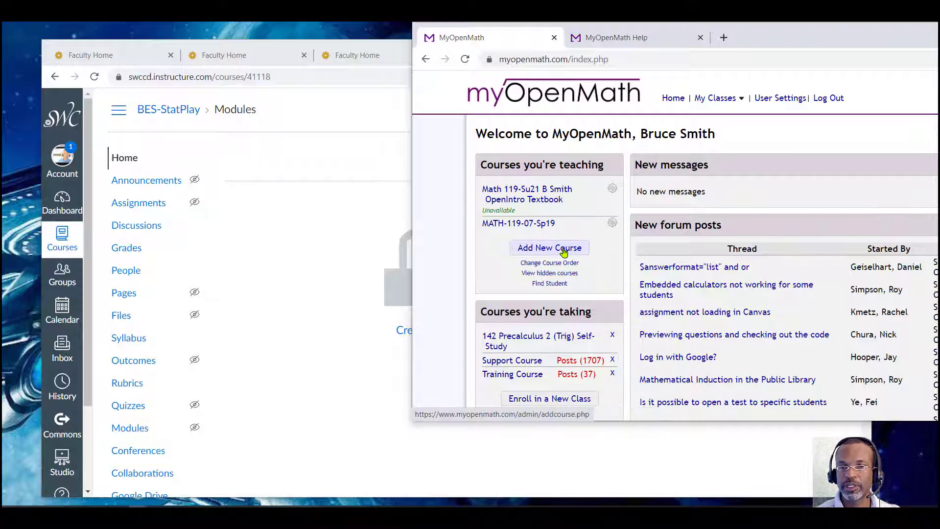
Start adding a new course copied from a template and filter the course browser to the Statistics level.
left_click(563, 249)
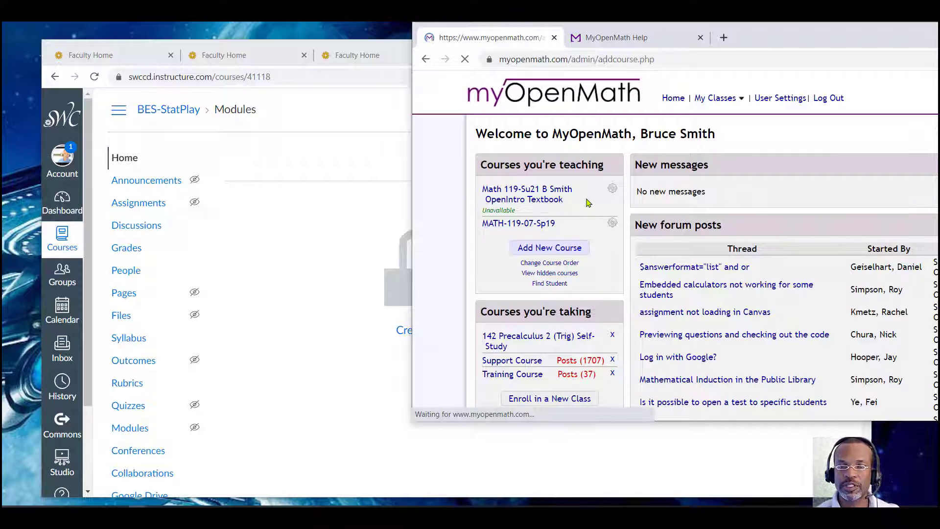
left_click(537, 230)
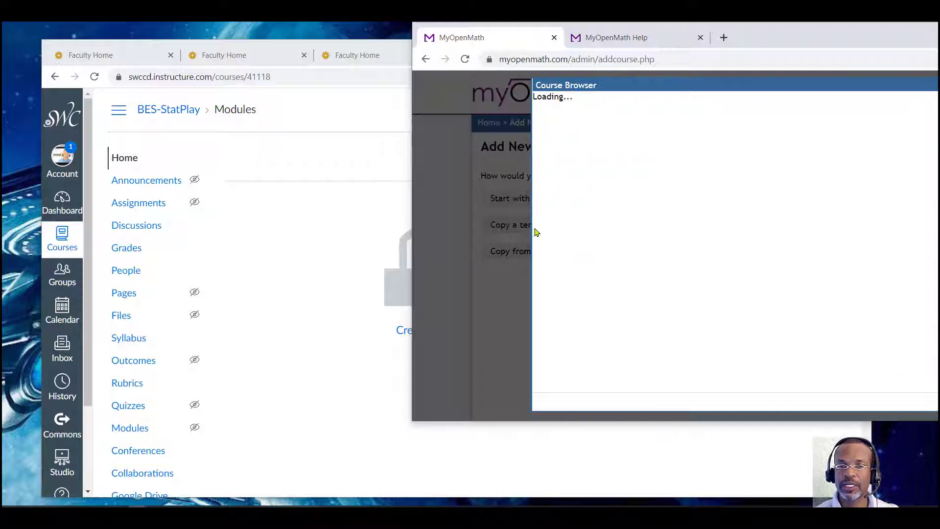
left_click_drag(815, 32, 607, 65)
scroll(656, 255, "down", 5)
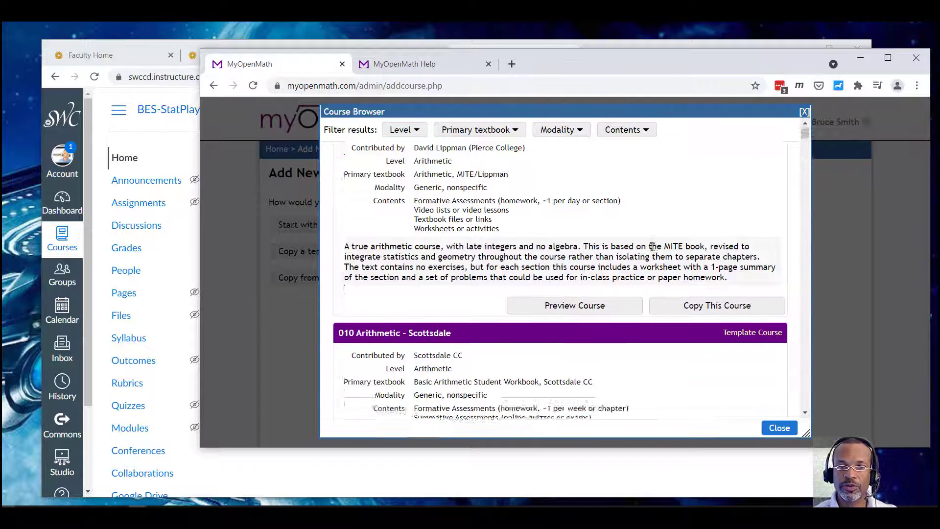
scroll(657, 255, "down", 2)
left_click(400, 129)
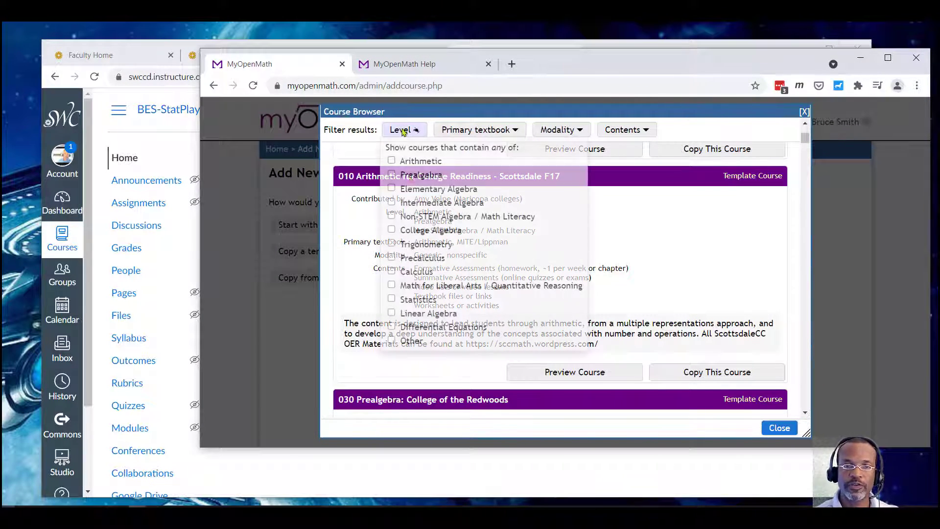
left_click(392, 299)
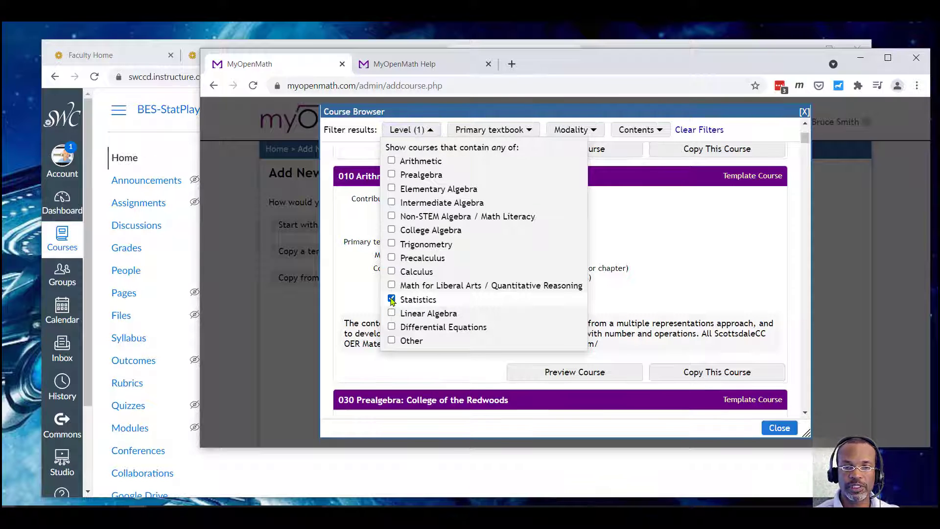
left_click(713, 224)
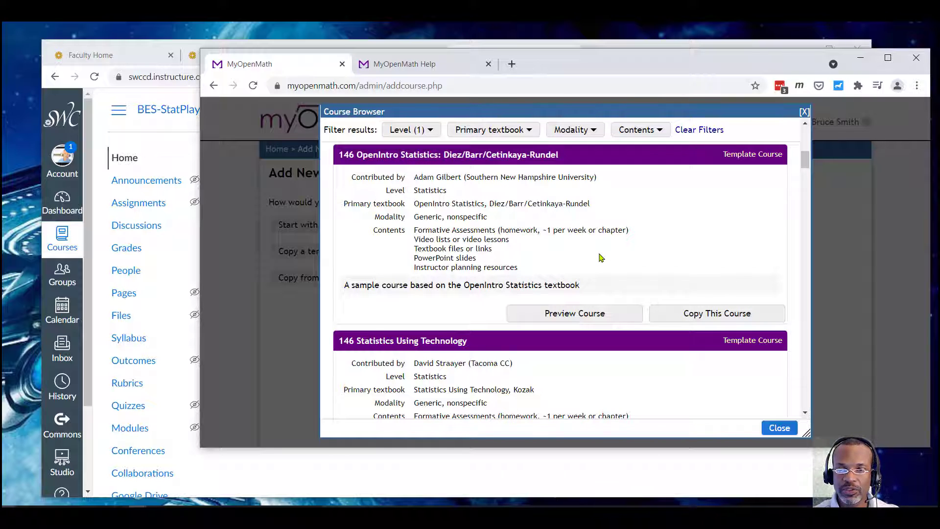
Find the contributed course Intro to Stats Spring 2021 in the filtered results and choose to copy it.
scroll(602, 258, "down", 2)
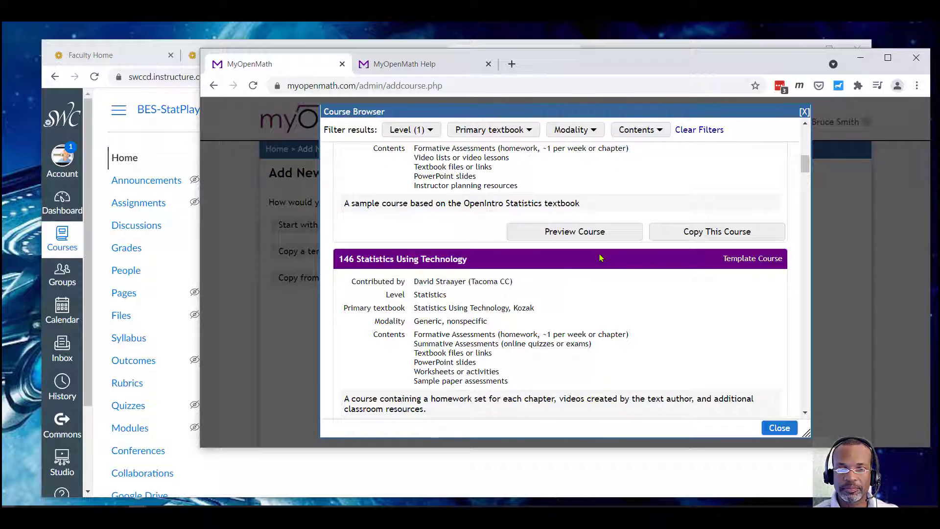
scroll(601, 257, "down", 5)
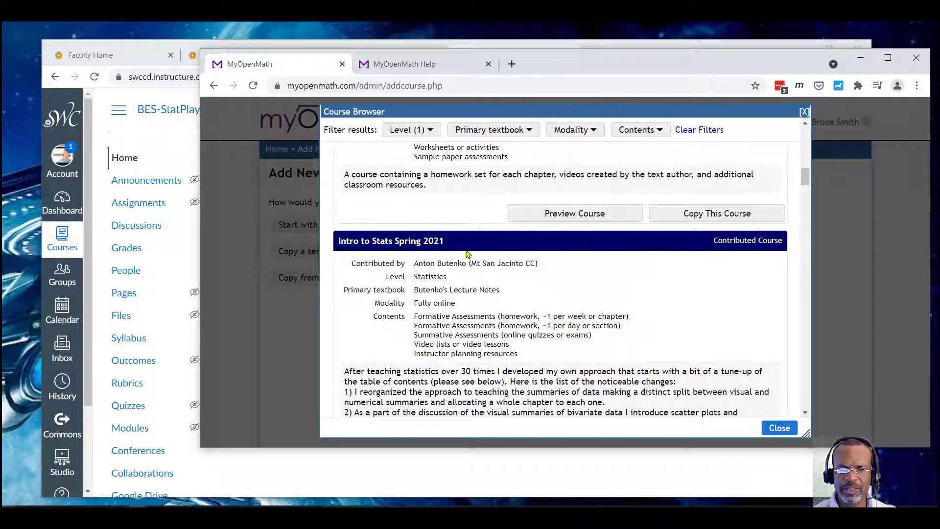
scroll(505, 279, "down", 2)
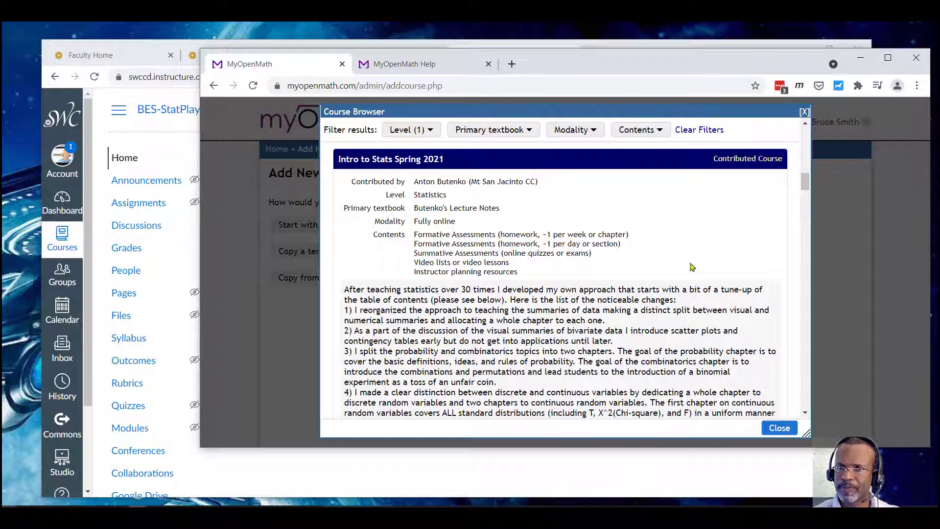
scroll(722, 375, "down", 10)
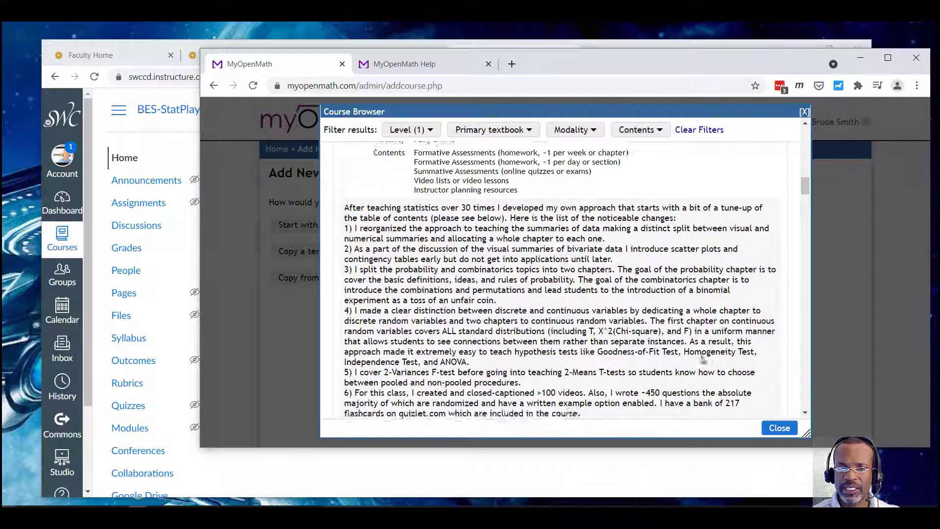
scroll(696, 361, "down", 15)
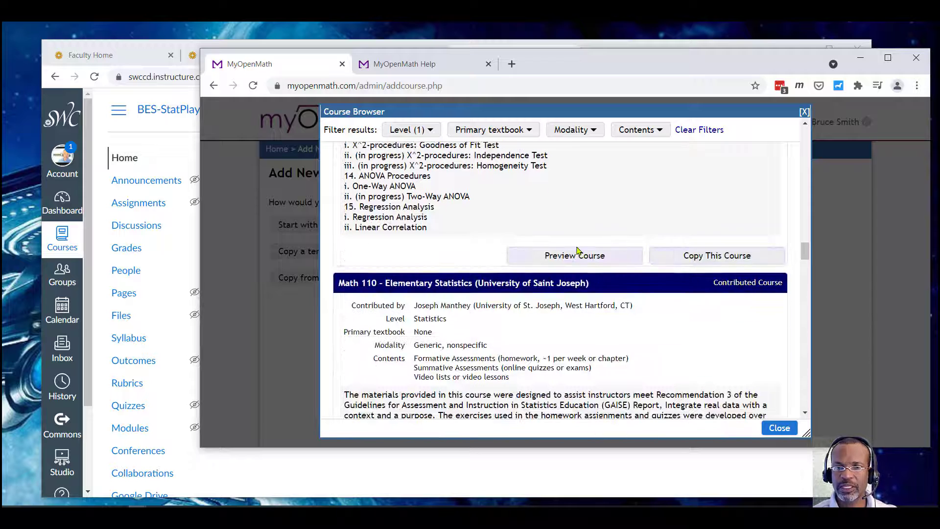
left_click(707, 254)
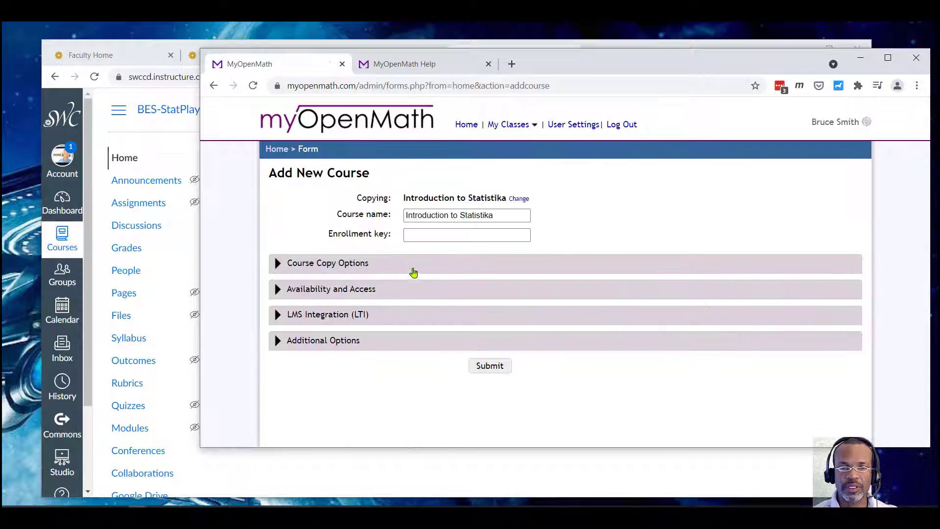
Review the new course form's copy, availability and LMS integration options, and check the Canvas setup instructions in MyOpenMath Help.
left_click(333, 265)
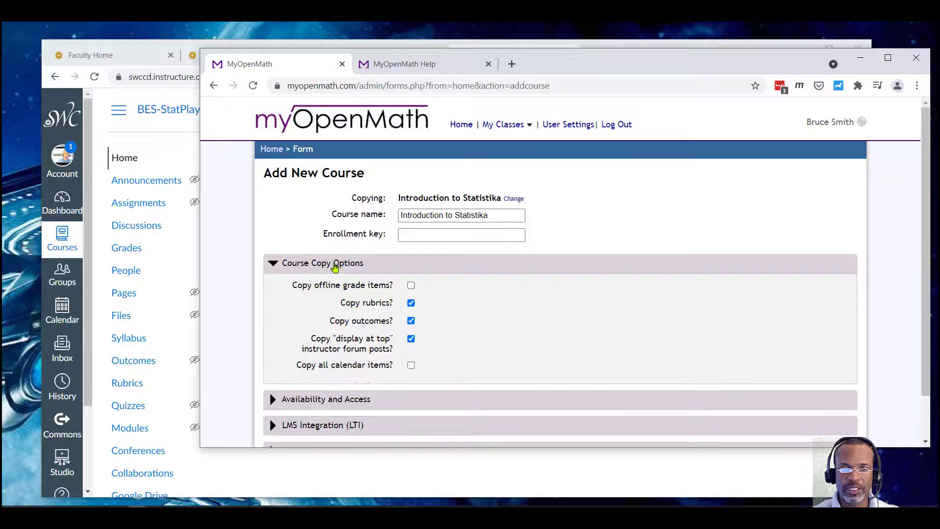
left_click(335, 265)
left_click(333, 293)
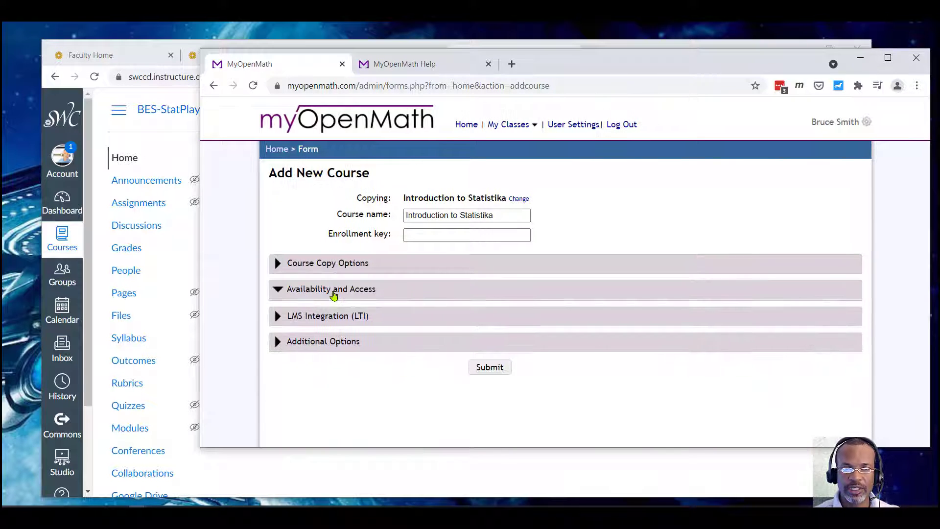
left_click(333, 293)
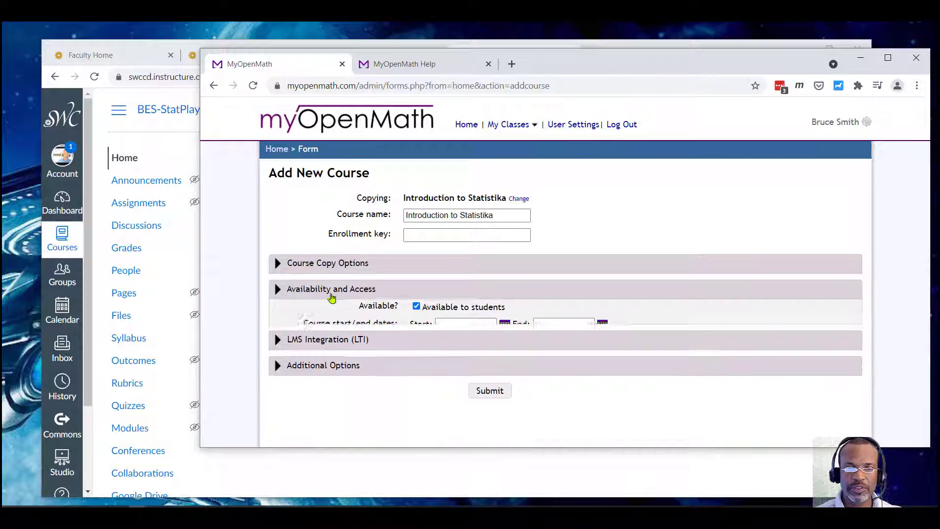
left_click(329, 315)
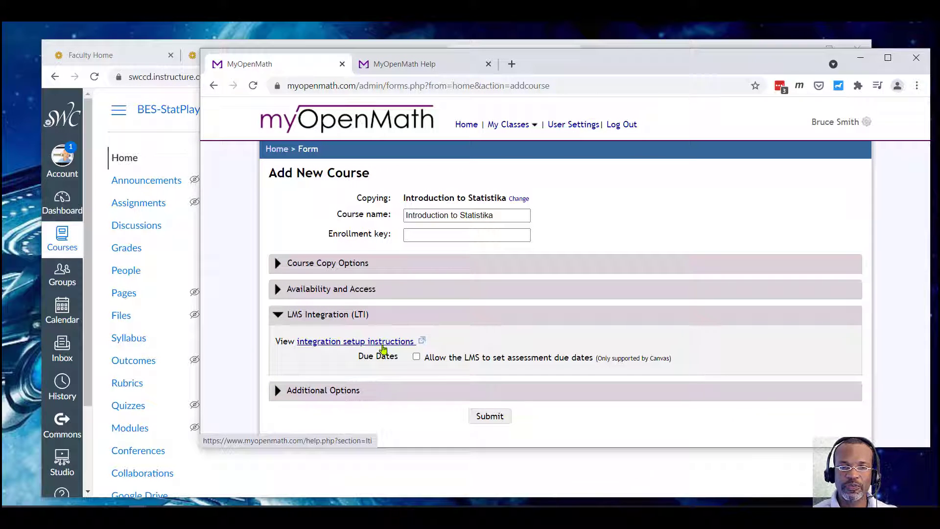
left_click(421, 73)
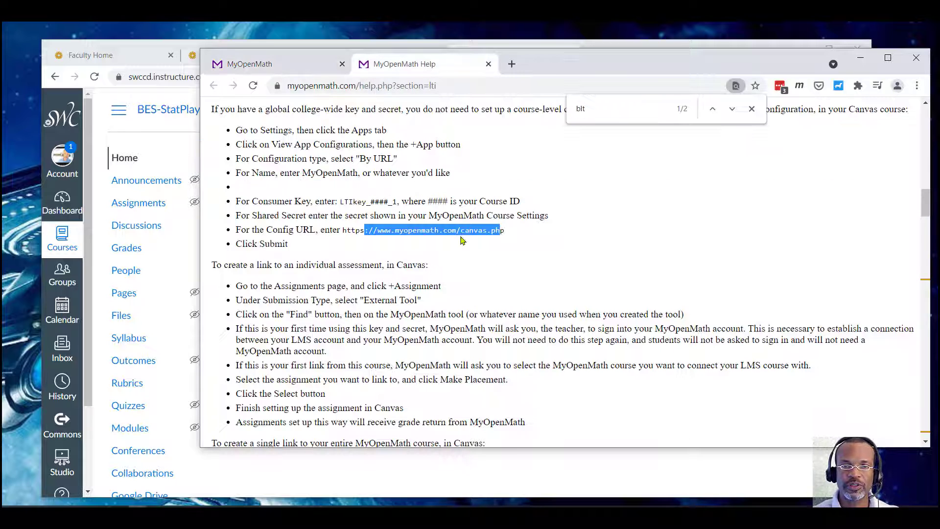
left_click(343, 148)
left_click(287, 67)
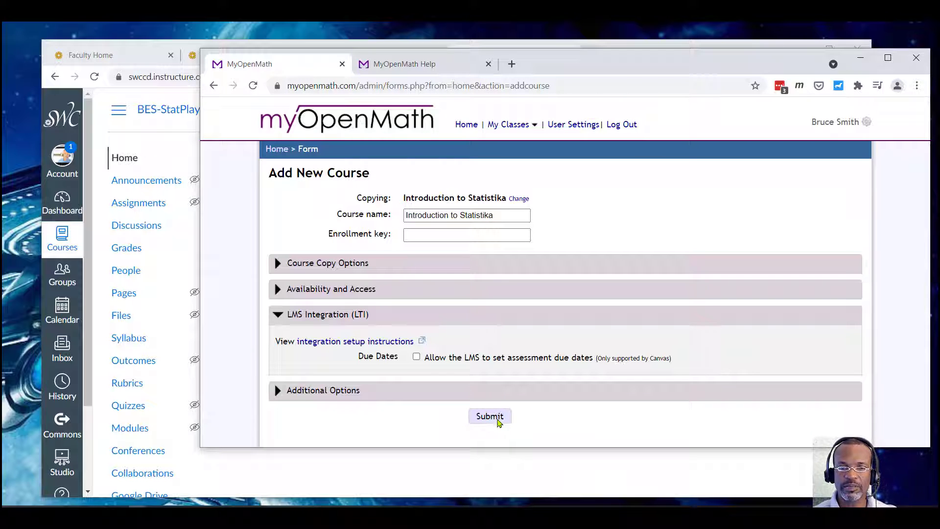
Submit the new course form to create the course Introduction to Statistika.
left_click(495, 419)
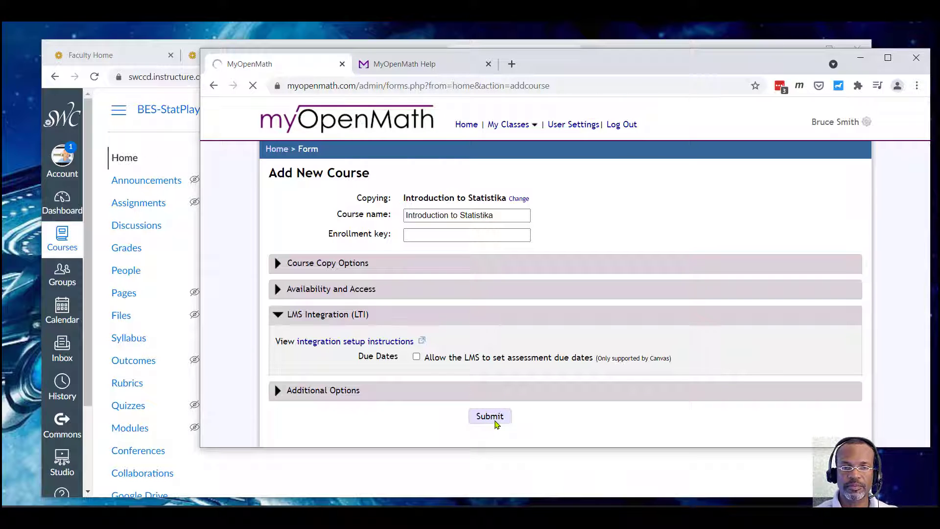
left_click(495, 419)
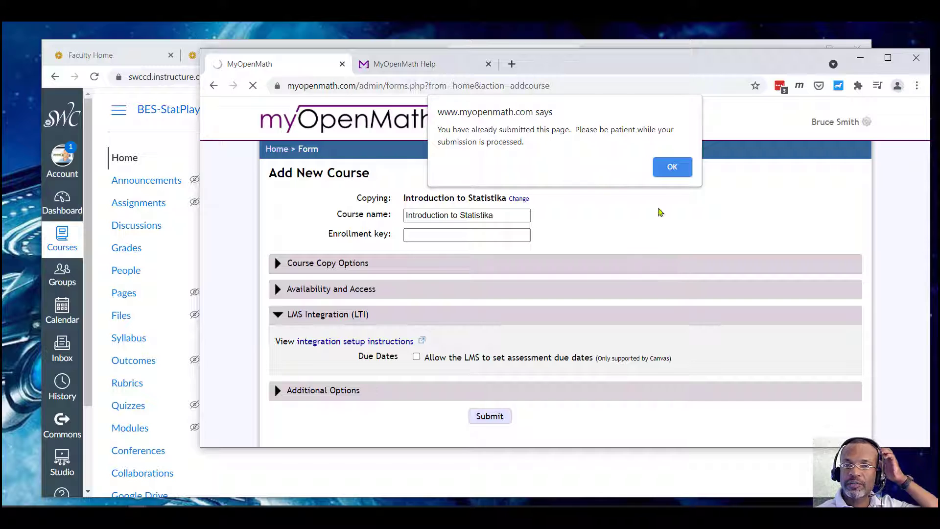
left_click(676, 166)
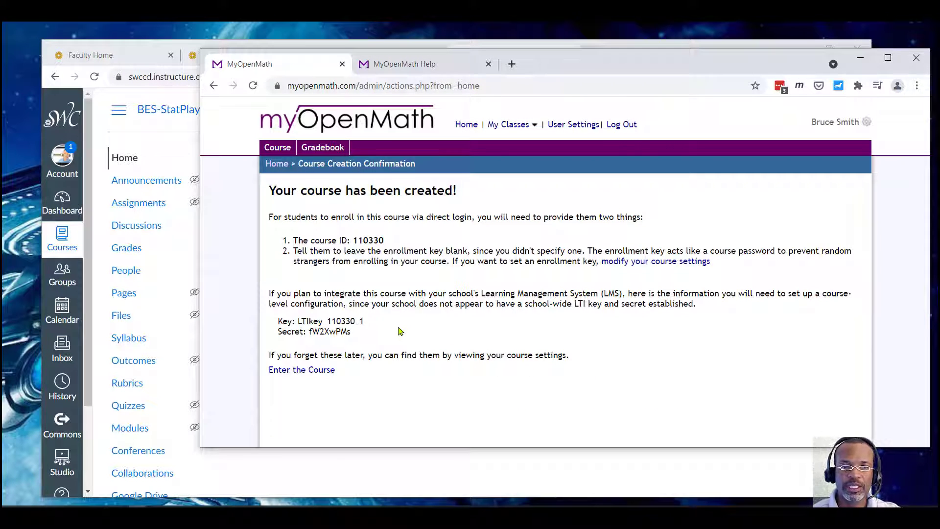
Enlarge the course creation confirmation, narrow its window to uncover Canvas, and examine the LTI key and secret.
key("ctrl+plus")
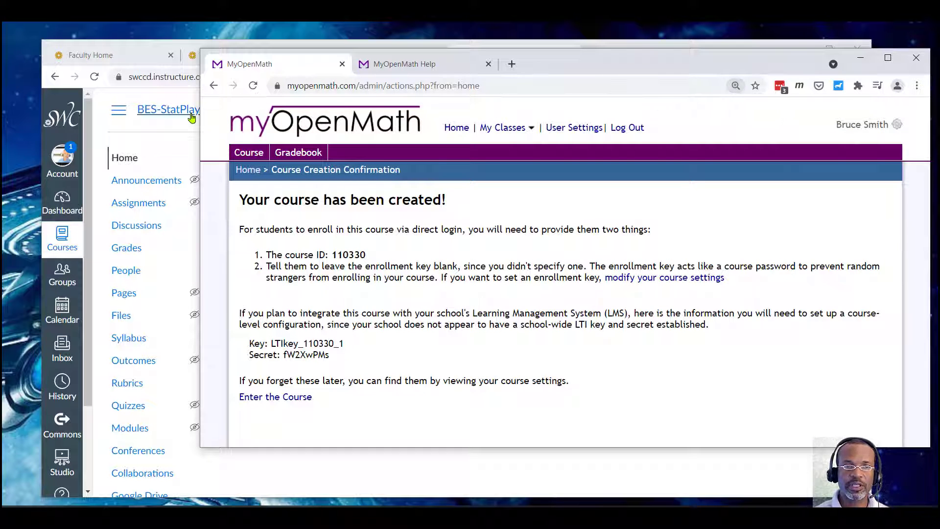
left_click_drag(200, 113, 346, 113)
left_click_drag(464, 369, 376, 350)
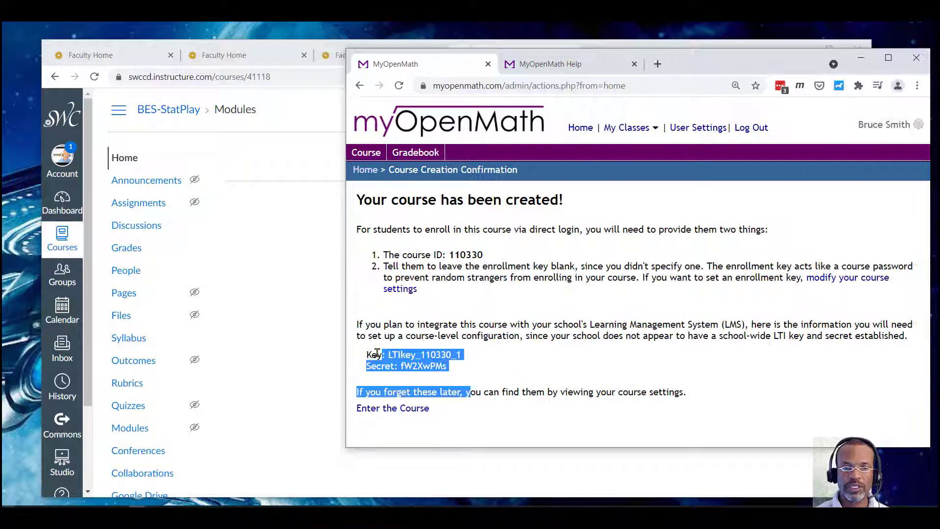
left_click(414, 344)
Switch to the Canvas course BES-StatPlay and open the external apps in its course settings.
left_click(297, 131)
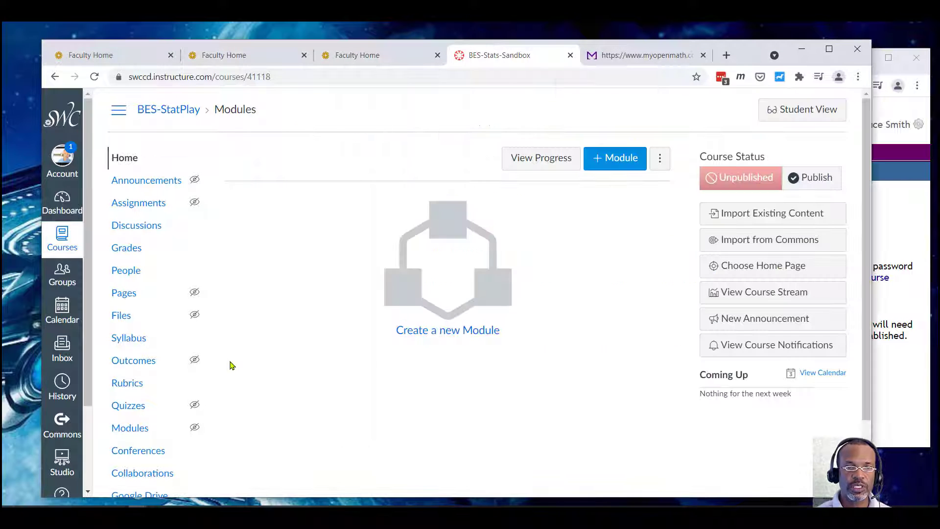
scroll(168, 403, "down", 2)
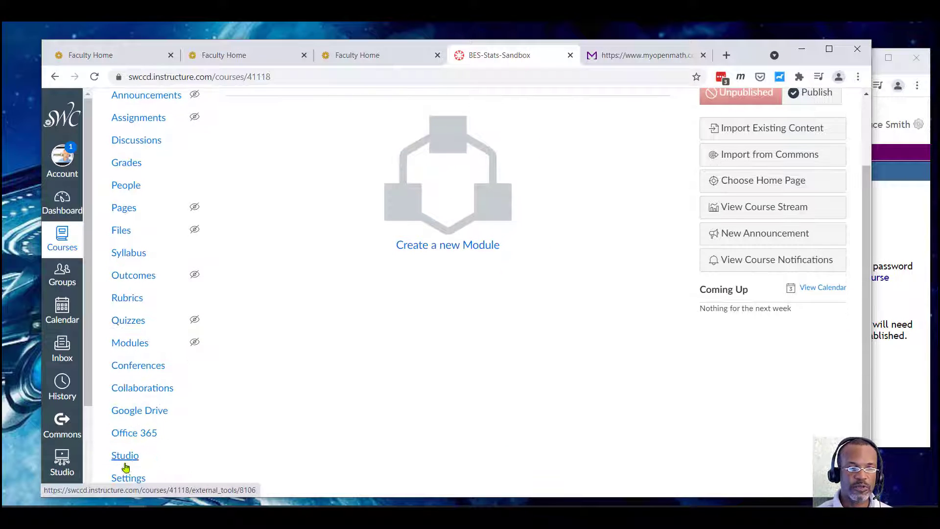
left_click(124, 479)
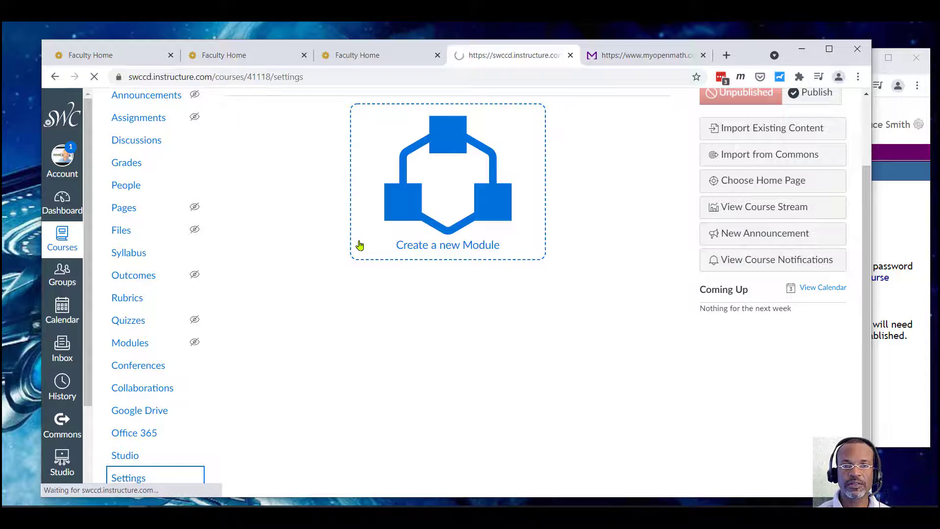
scroll(360, 245, "up", 1)
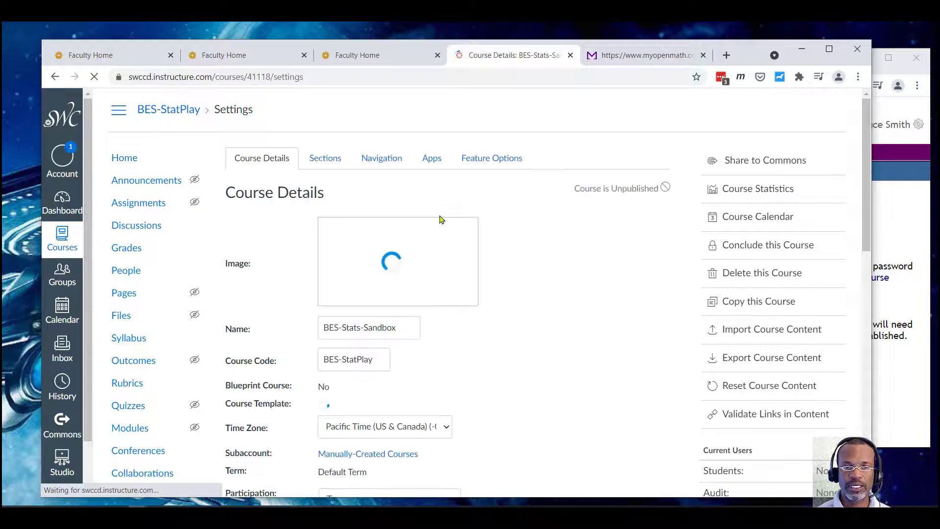
left_click(433, 162)
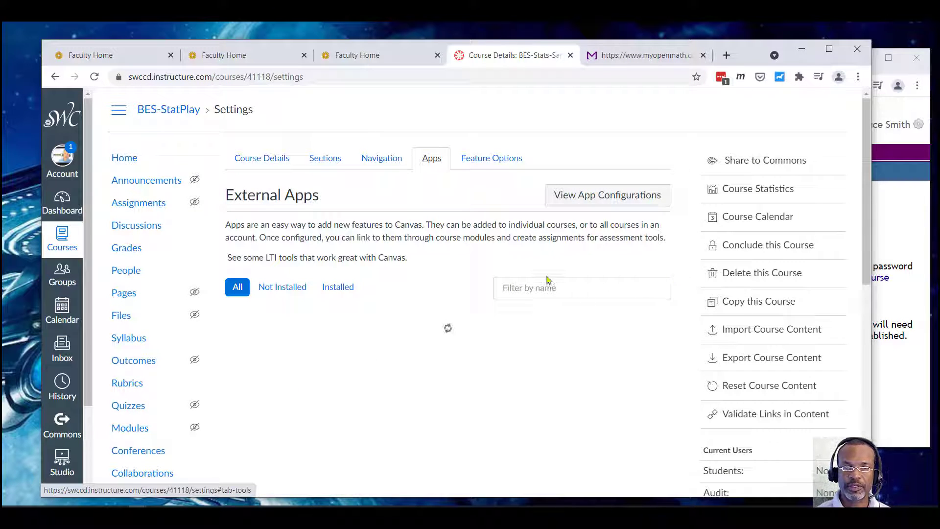
Filter the external apps by "myop" and start adding the MyOpenMath app to the course.
left_click(529, 278)
type("m")
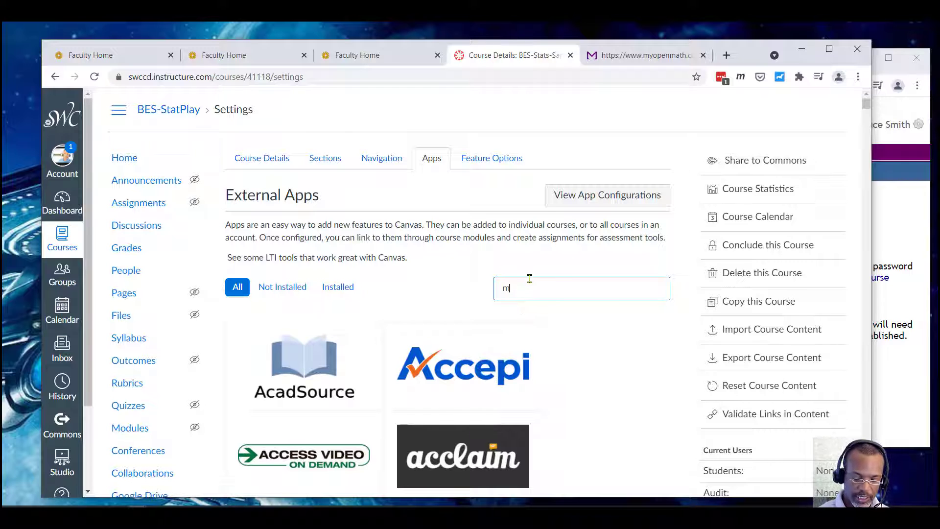
type("yop")
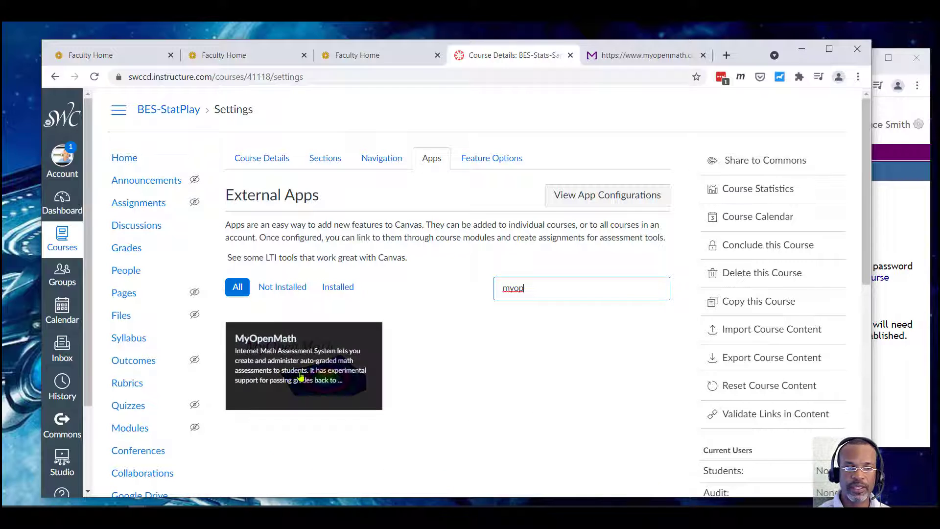
left_click(302, 376)
left_click(292, 367)
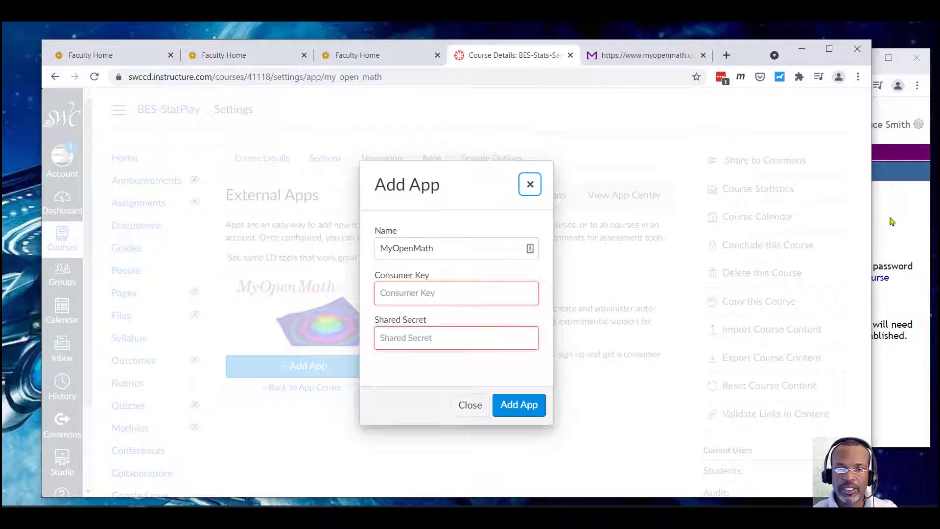
Name the app MyOpenMath-BES02.
left_click(476, 246)
type("-")
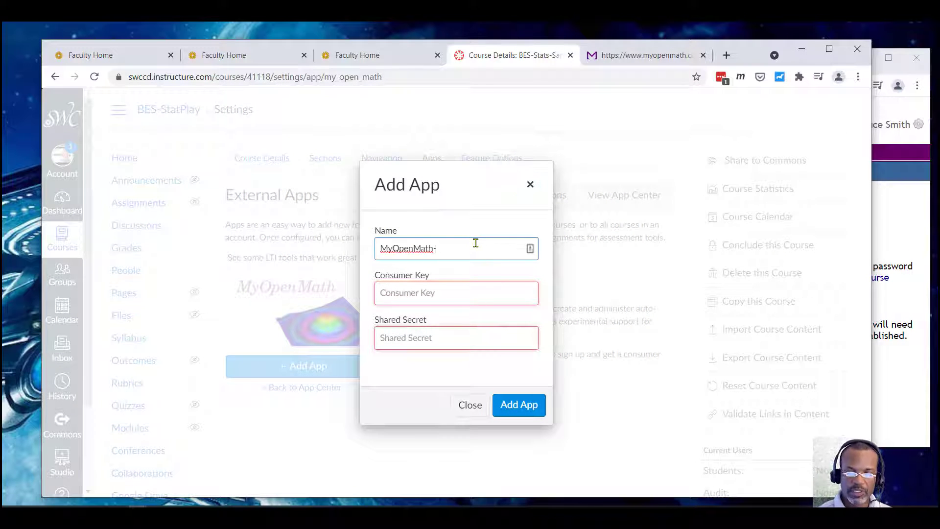
type("BES02")
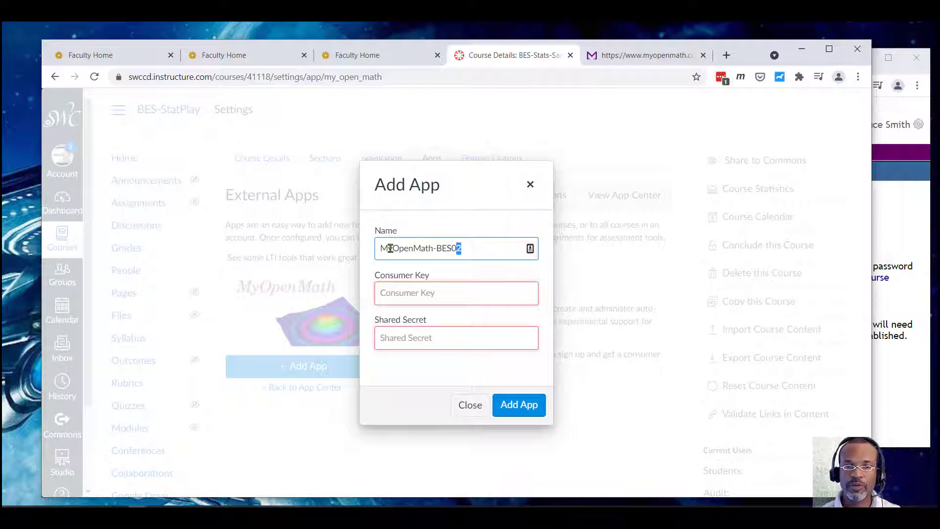
Copy the LTI key from the MyOpenMath course confirmation into the Consumer Key field of the Canvas app.
left_click(891, 223)
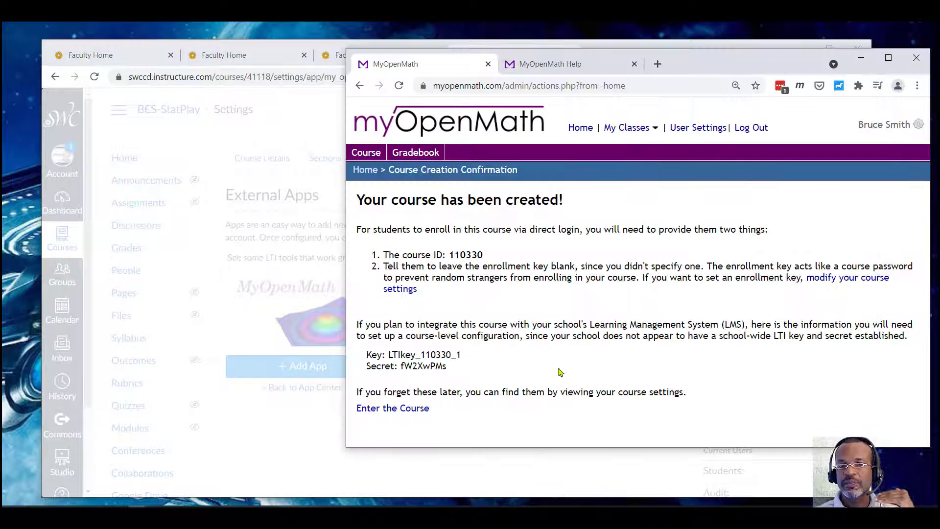
left_click_drag(460, 355, 390, 355)
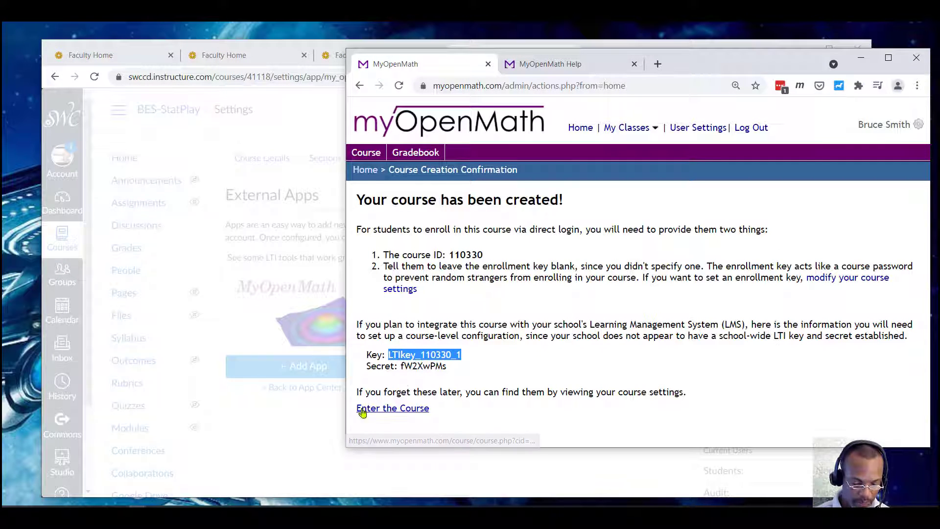
left_click(337, 406)
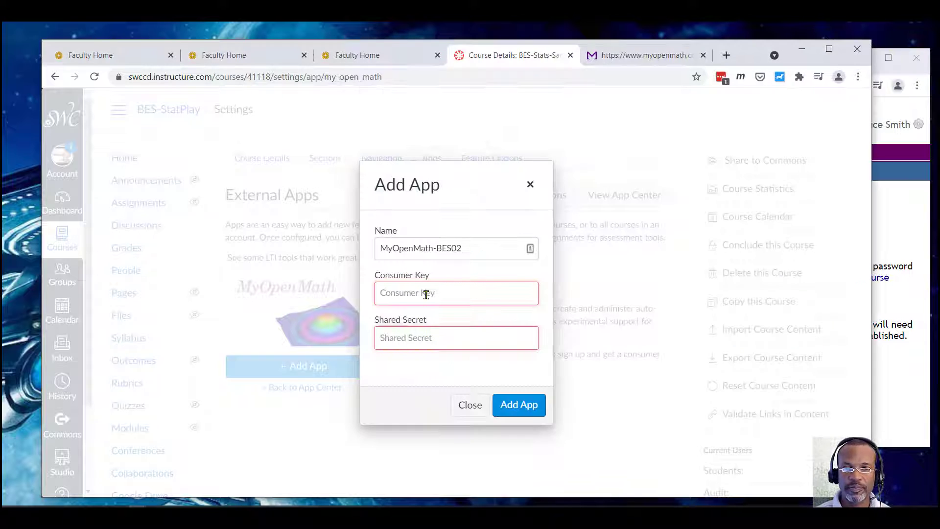
key("ctrl+v")
Copy the LTI secret from MyOpenMath into the Shared Secret field and add the app to the Canvas course.
left_click(898, 286)
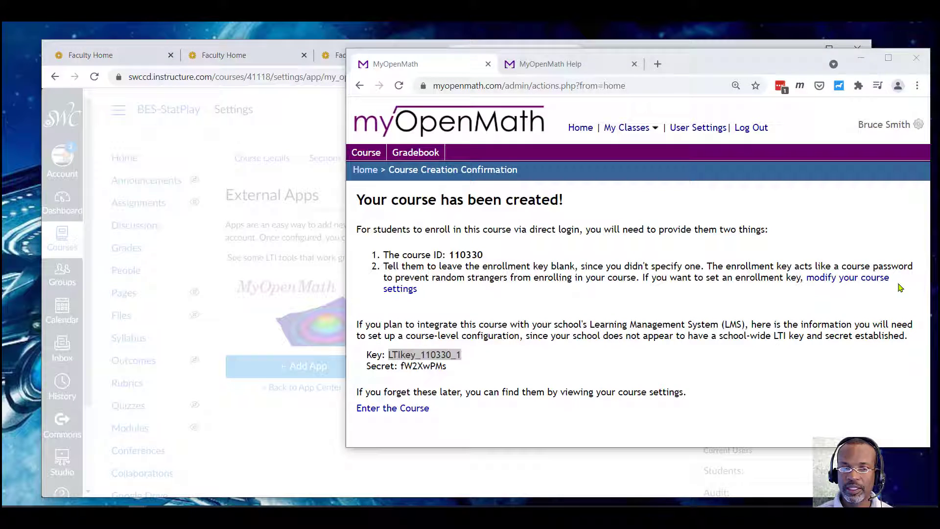
double_click(423, 367)
key("ctrl+c")
left_click(304, 418)
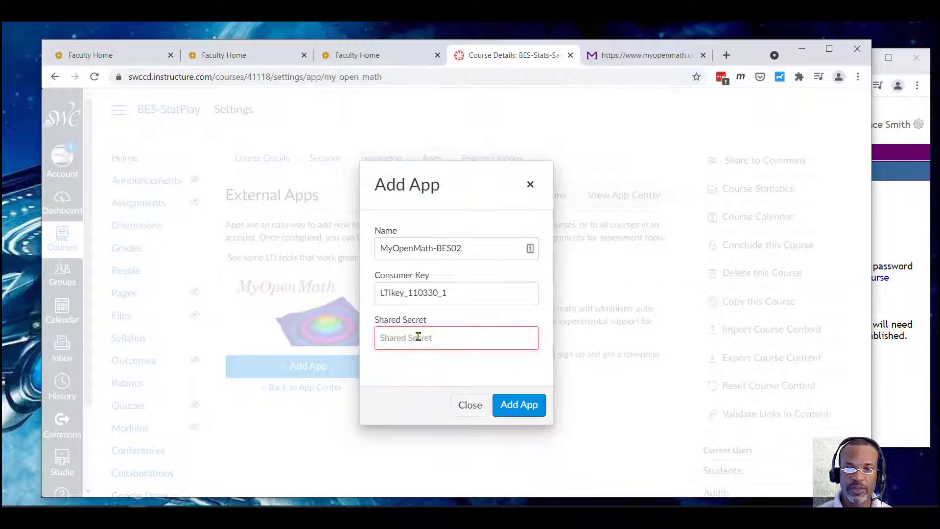
left_click(418, 337)
key("ctrl+v")
left_click(525, 406)
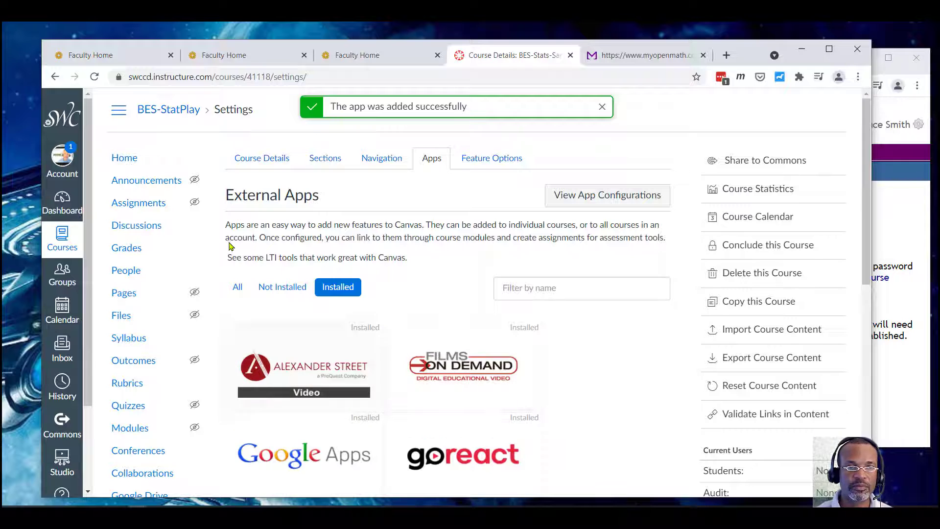
Switch to MyOpenMath, open the course Introduction to Statistika from the home page, and view its module list.
left_click(895, 337)
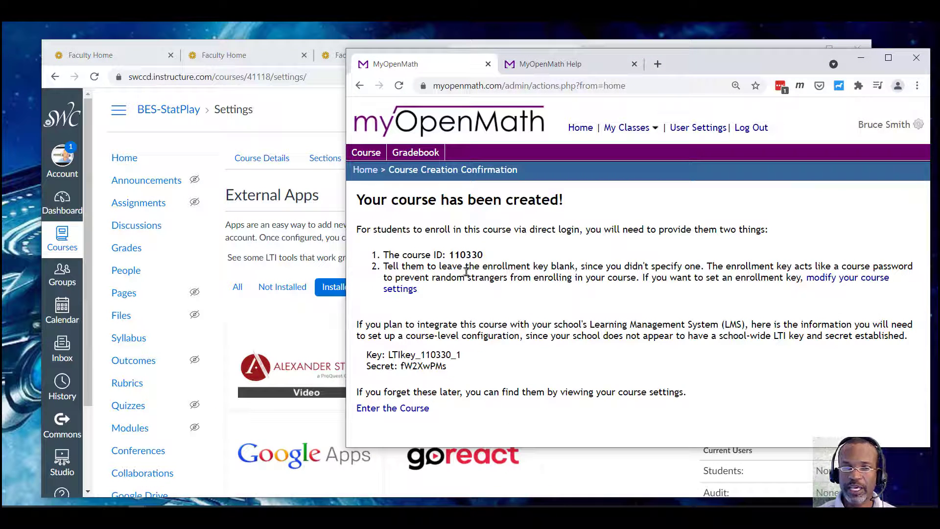
left_click(363, 171)
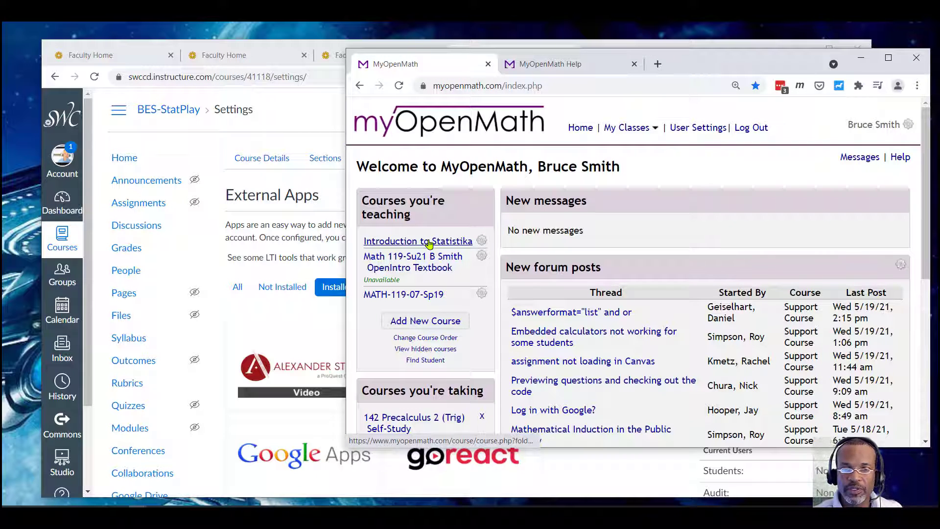
left_click(436, 242)
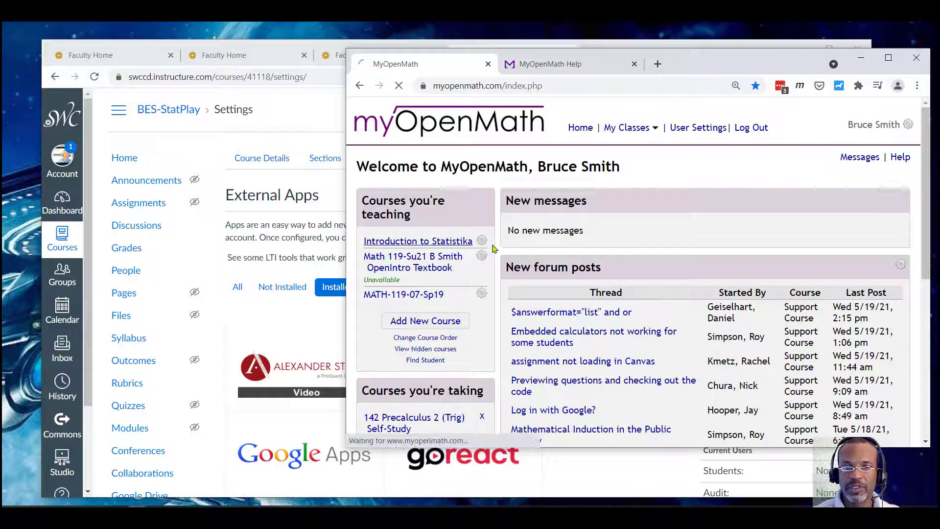
scroll(611, 285, "down", 2)
scroll(611, 285, "down", 7)
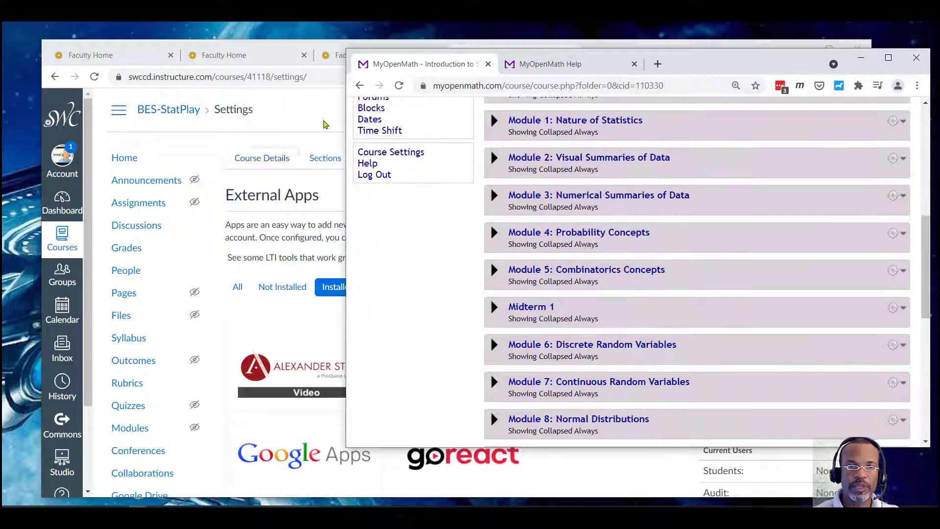
Narrow the Canvas window and open the Modules page of the BES-StatPlay course.
left_click(318, 124)
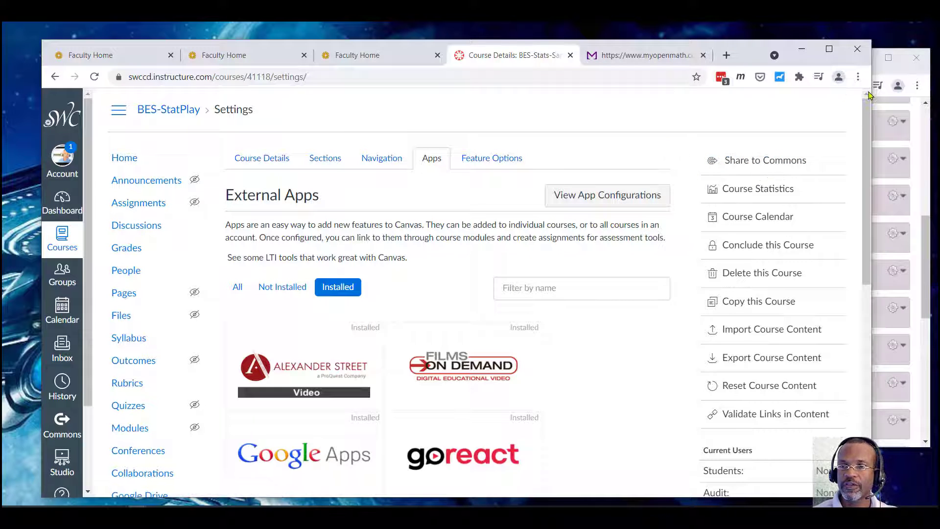
left_click_drag(871, 91, 823, 92)
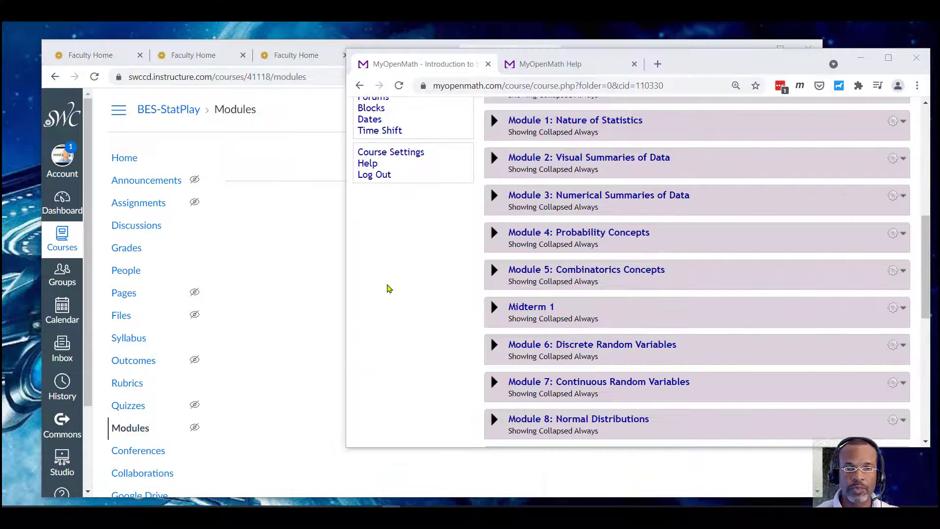
Open the MyOpenMath course's export for another LMS, choose Canvas as the LMS, and review the Canvas export options.
scroll(387, 288, "up", 1)
scroll(386, 288, "up", 4)
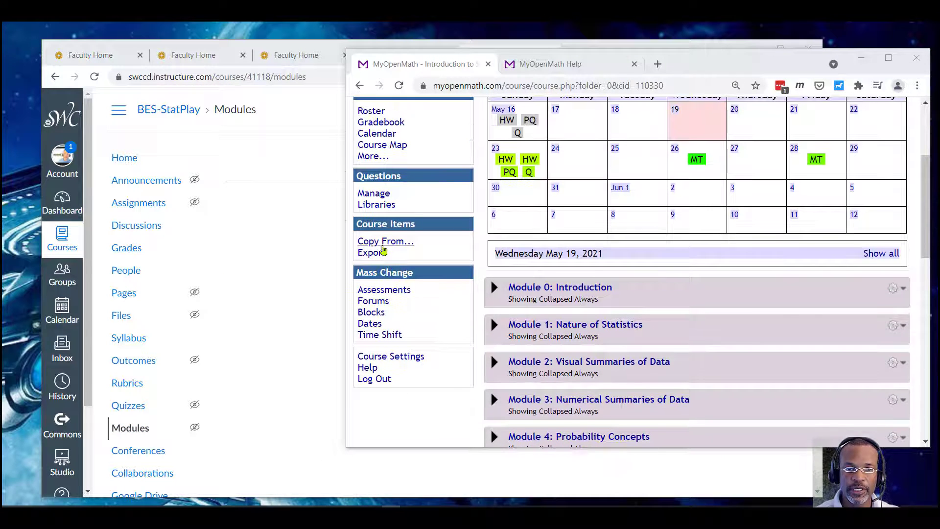
left_click(376, 253)
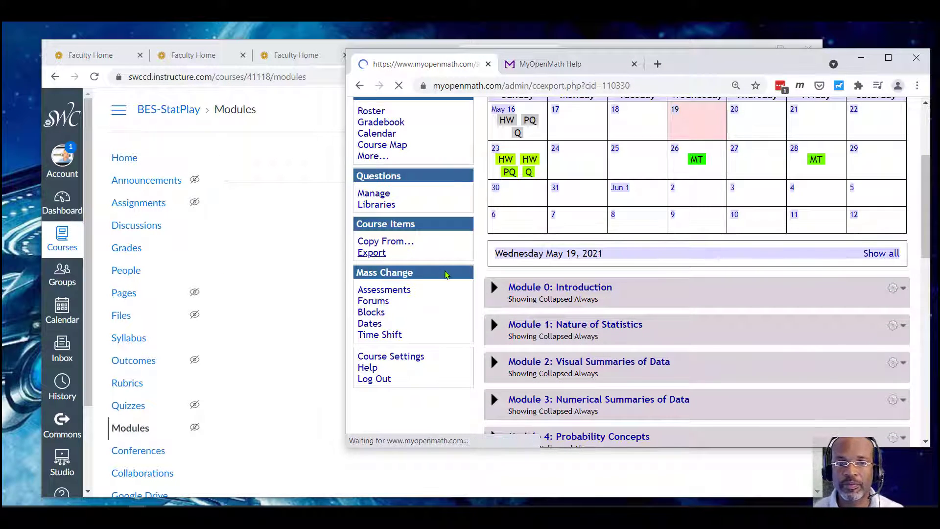
scroll(558, 319, "down", 2)
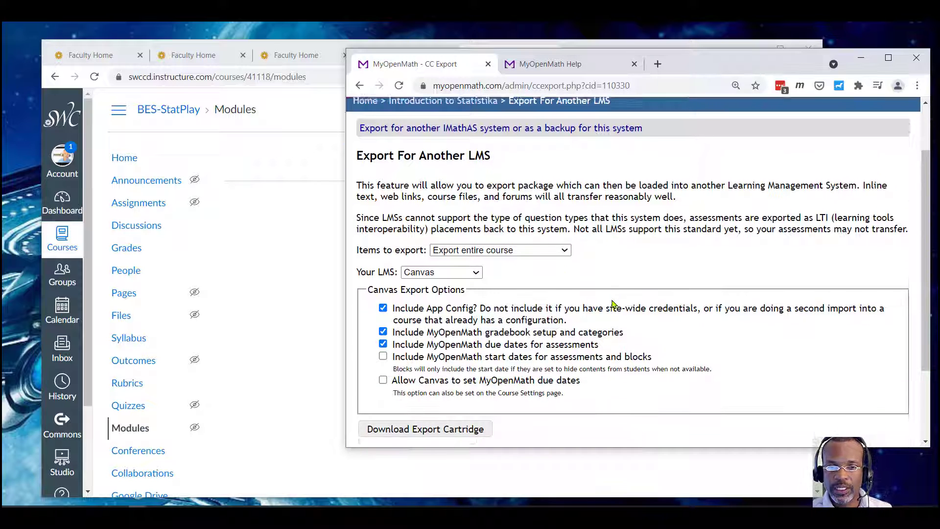
scroll(526, 240, "down", 1)
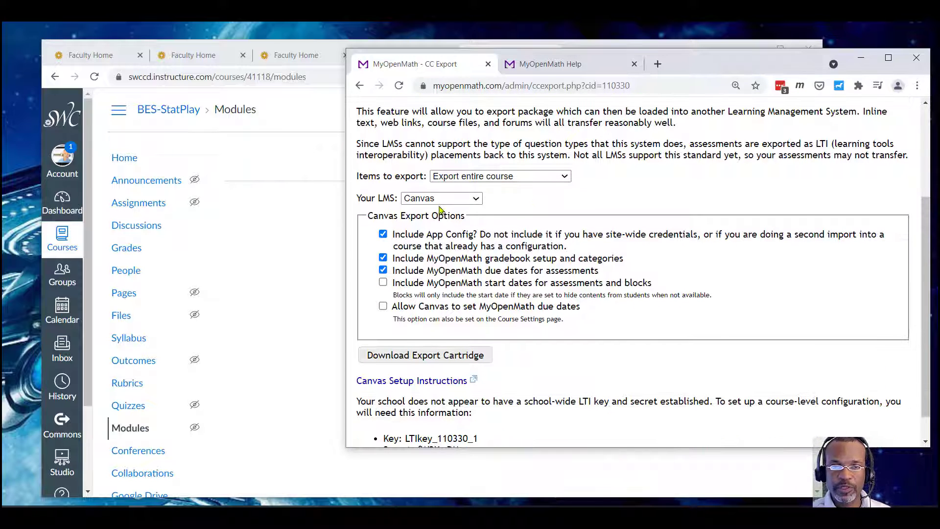
left_click(440, 198)
left_click(439, 208)
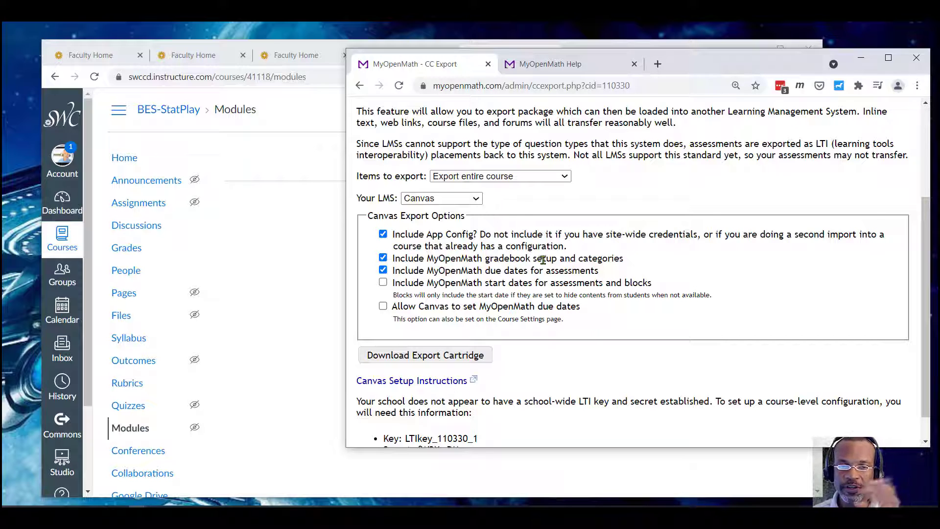
scroll(543, 259, "down", 1)
scroll(544, 260, "down", 1)
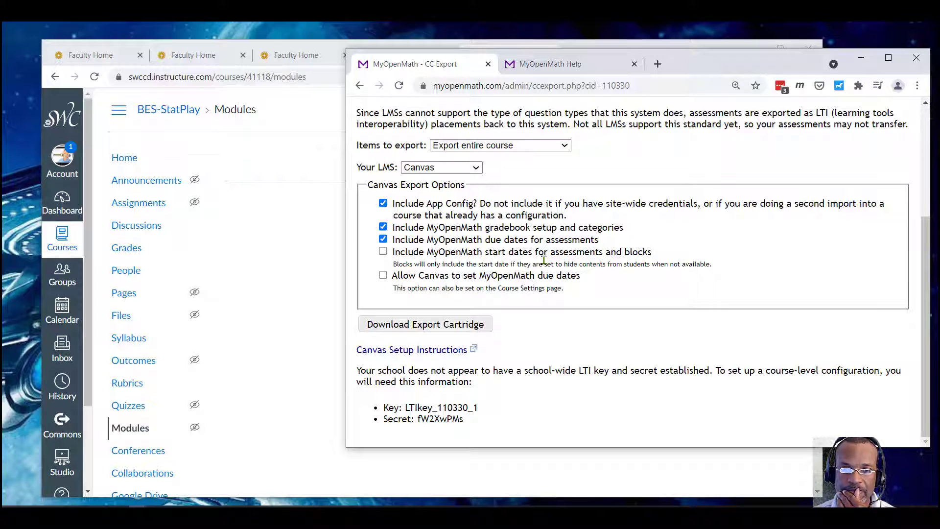
Download the export cartridge and save it as CCEXPORT110330.imscc on the Desktop.
left_click(445, 325)
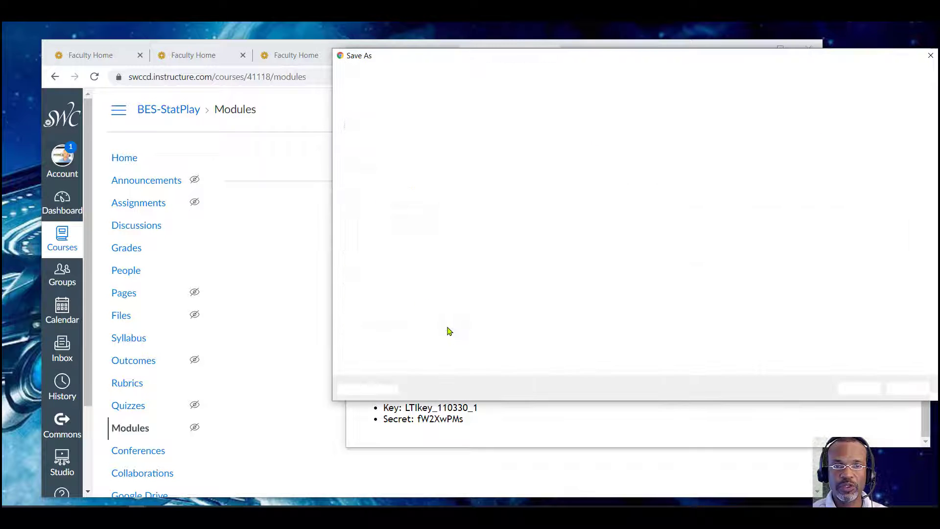
scroll(377, 153, "up", 5)
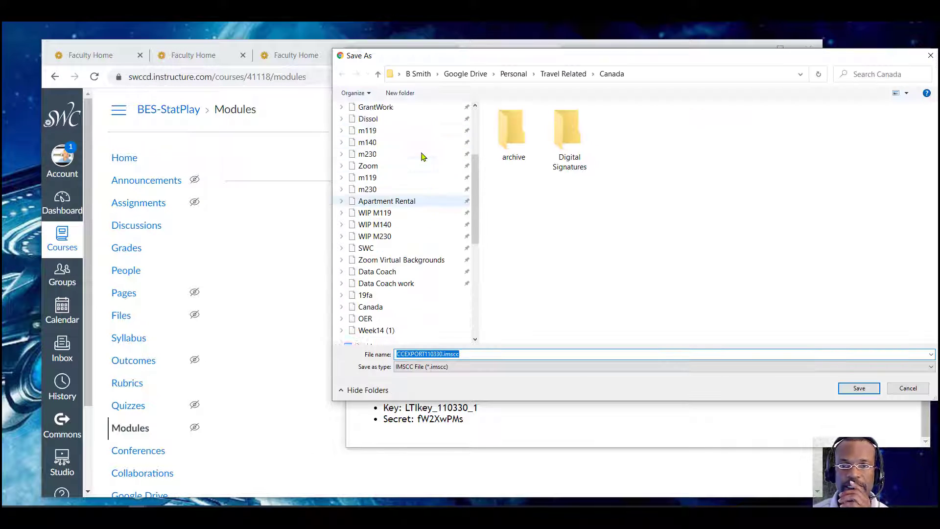
scroll(375, 155, "up", 3)
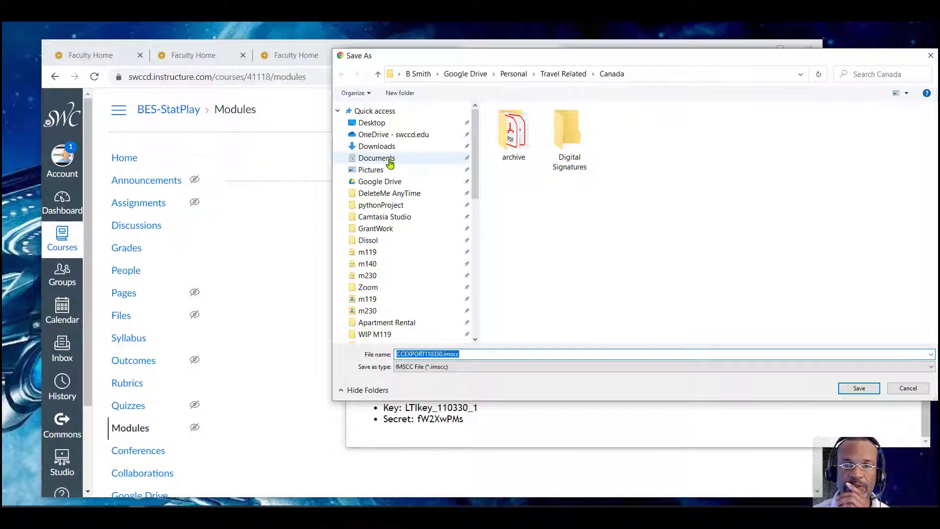
left_click(387, 135)
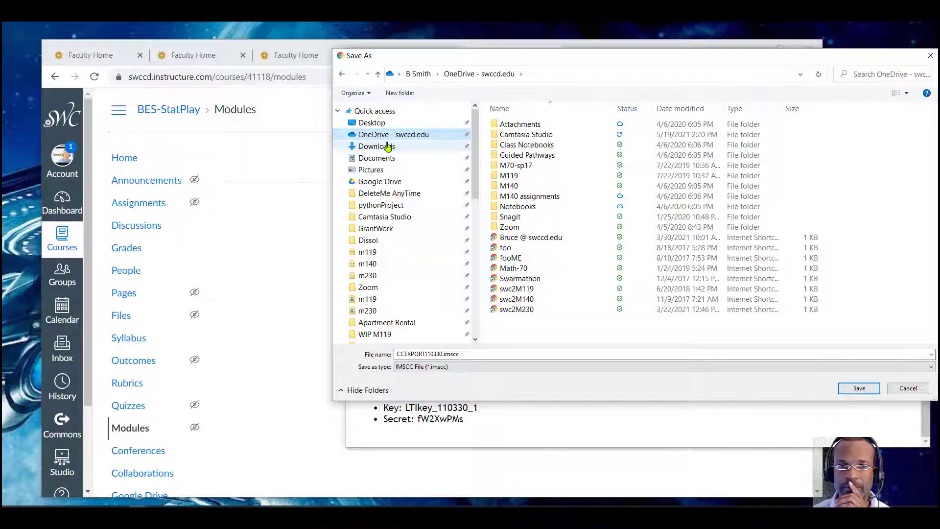
left_click(378, 124)
left_click(855, 389)
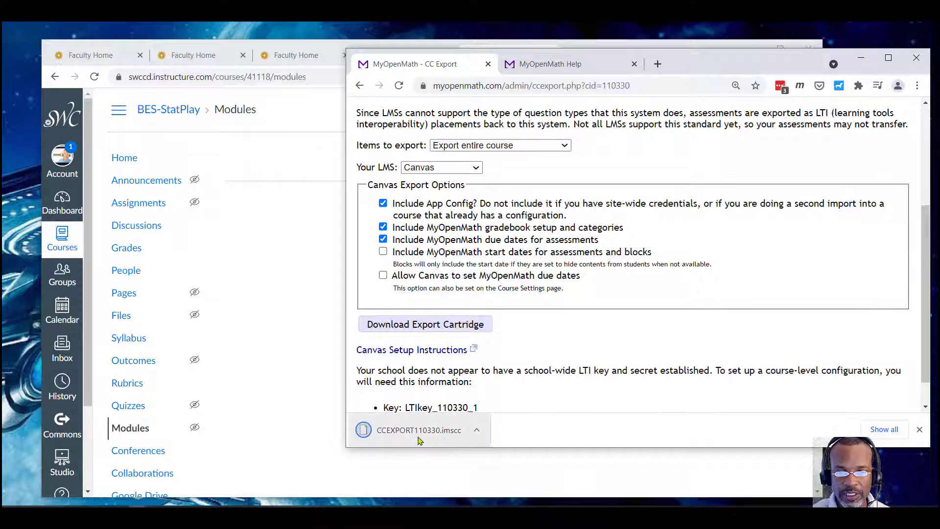
In Canvas, open Import Course Content from the course settings and set the content type to Canvas Course Export Package.
left_click(273, 150)
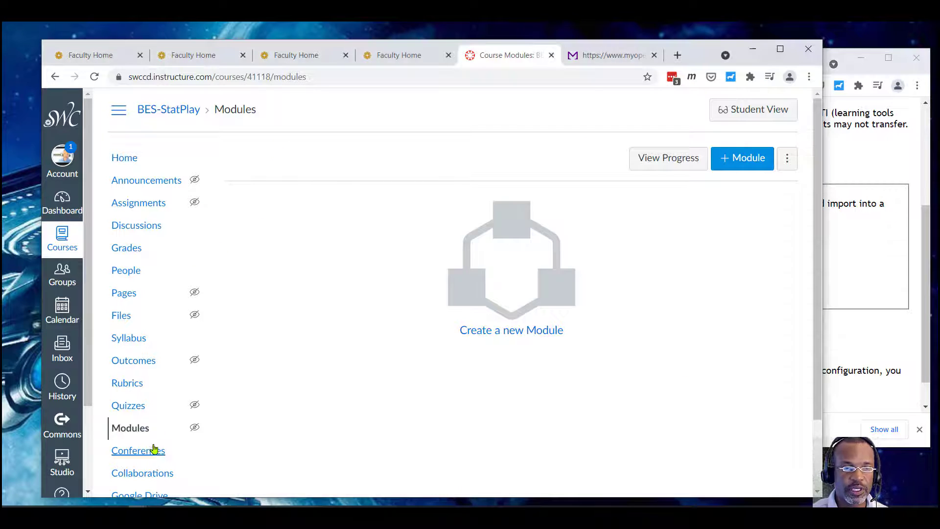
scroll(155, 448, "down", 1)
scroll(160, 446, "down", 1)
left_click(127, 478)
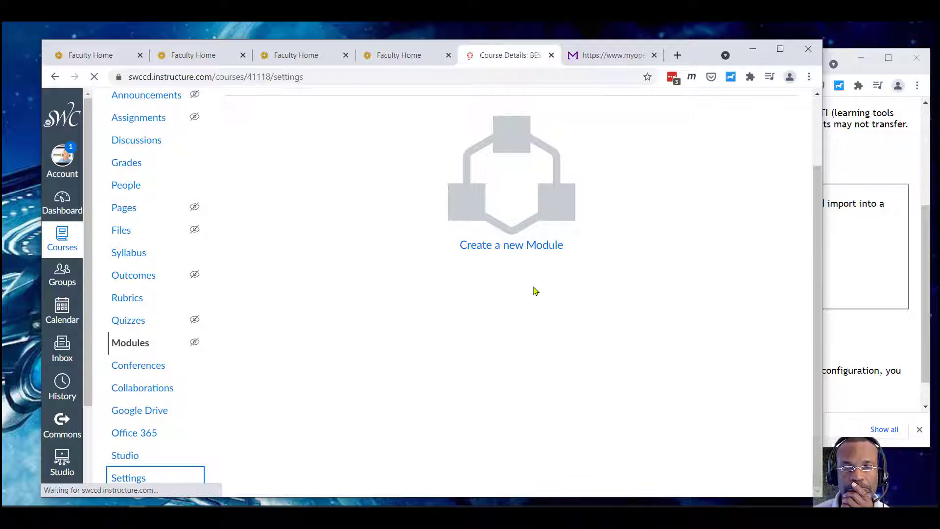
left_click(702, 332)
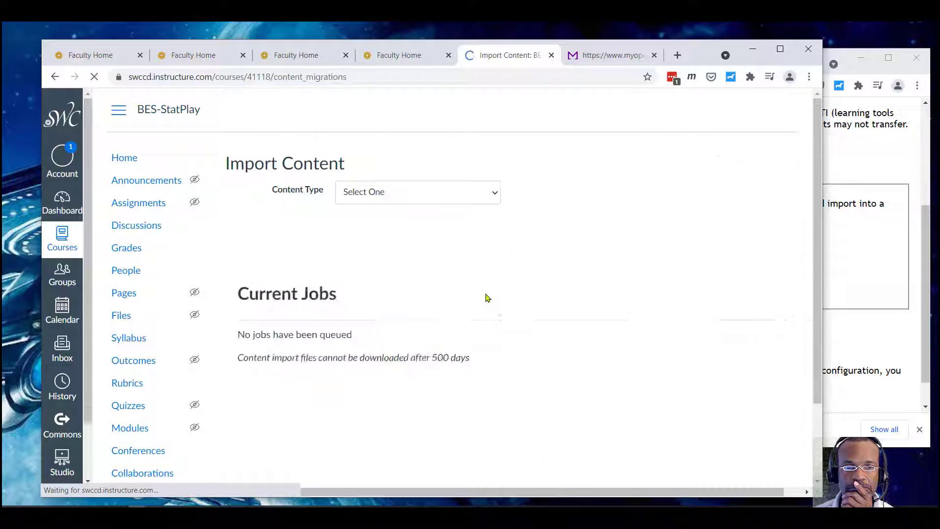
left_click(390, 193)
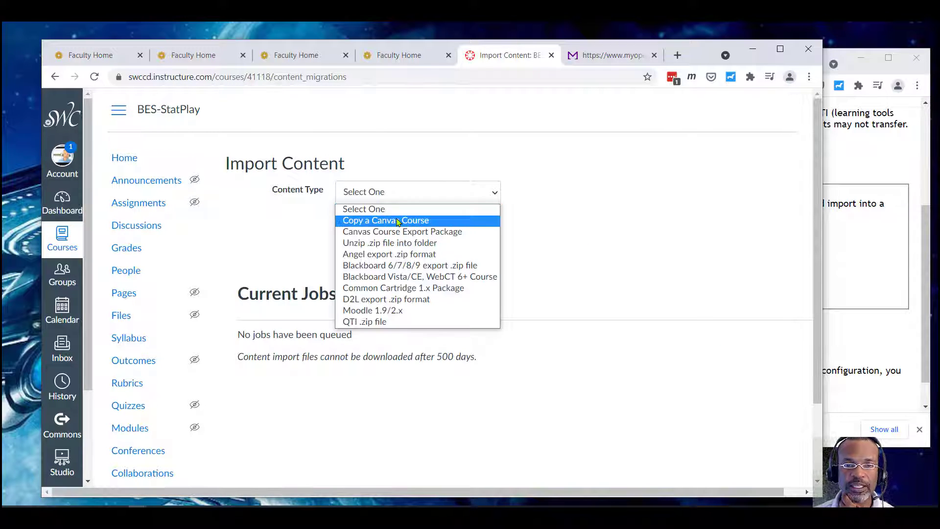
left_click(451, 232)
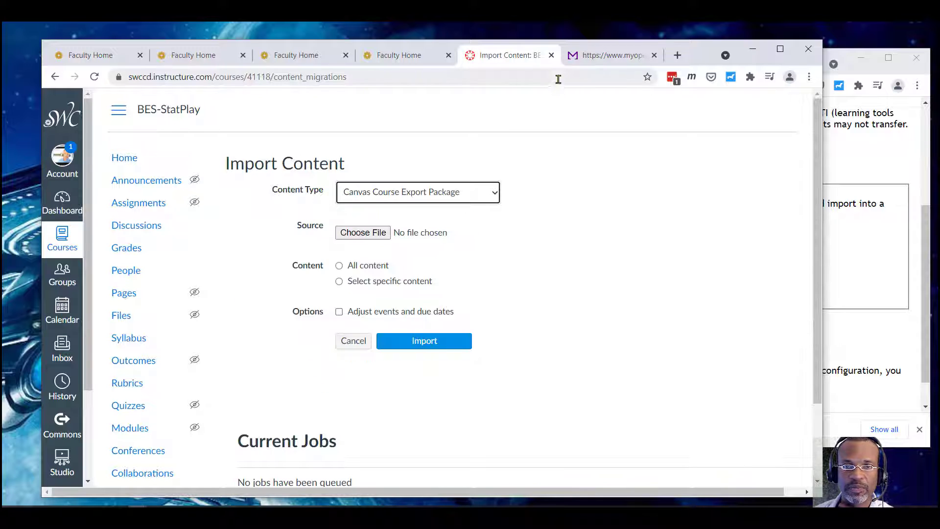
Close the extra MyOpenMath tab beside Canvas and read the "Canvas Integration - Using Import" instructions in MyOpenMath Help.
left_click(602, 56)
left_click(654, 56)
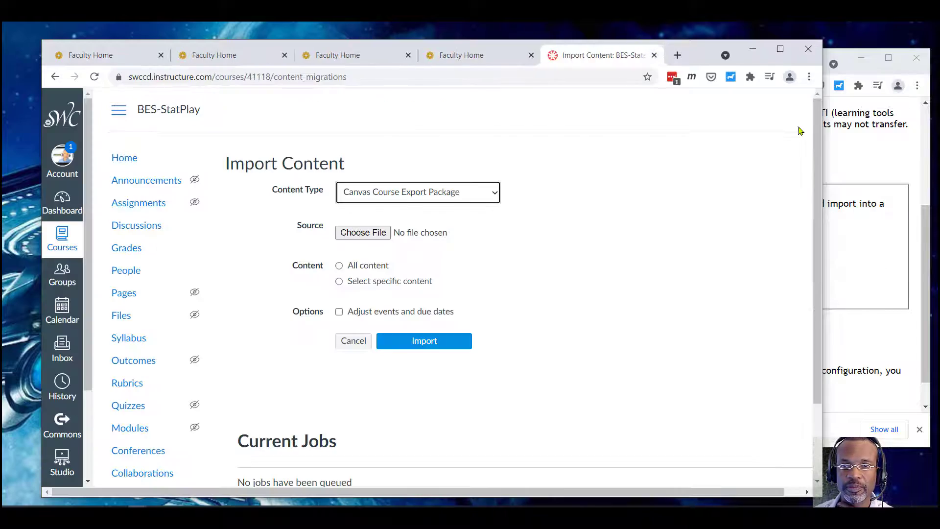
left_click(840, 163)
left_click(567, 69)
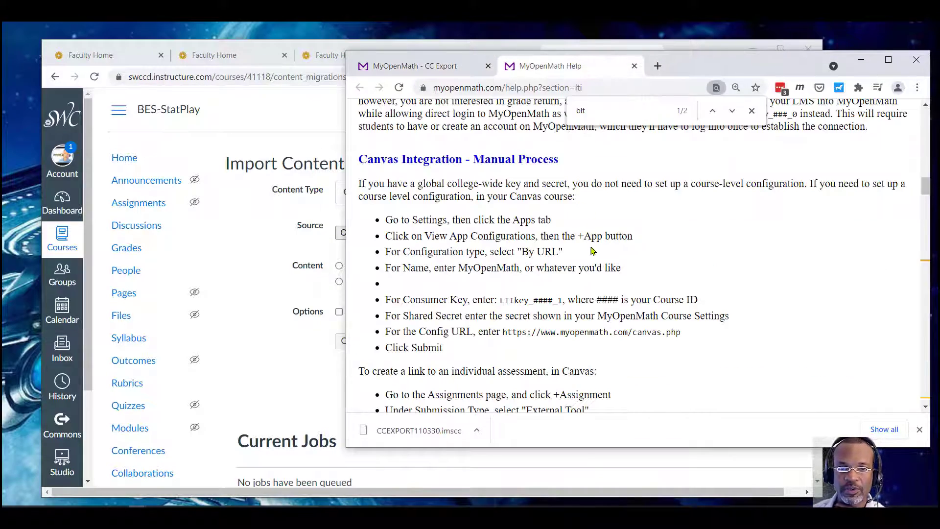
scroll(592, 251, "up", 9)
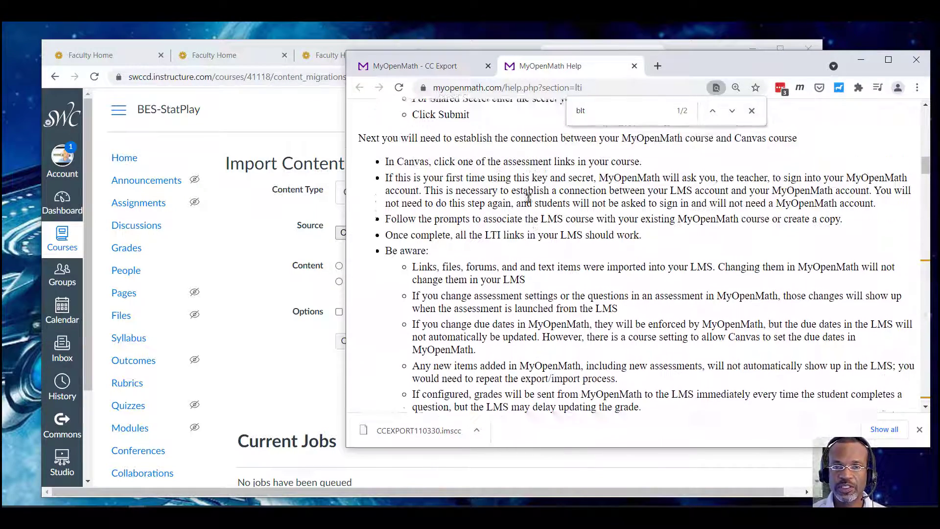
scroll(528, 198, "up", 1)
left_click(751, 112)
scroll(553, 204, "up", 5)
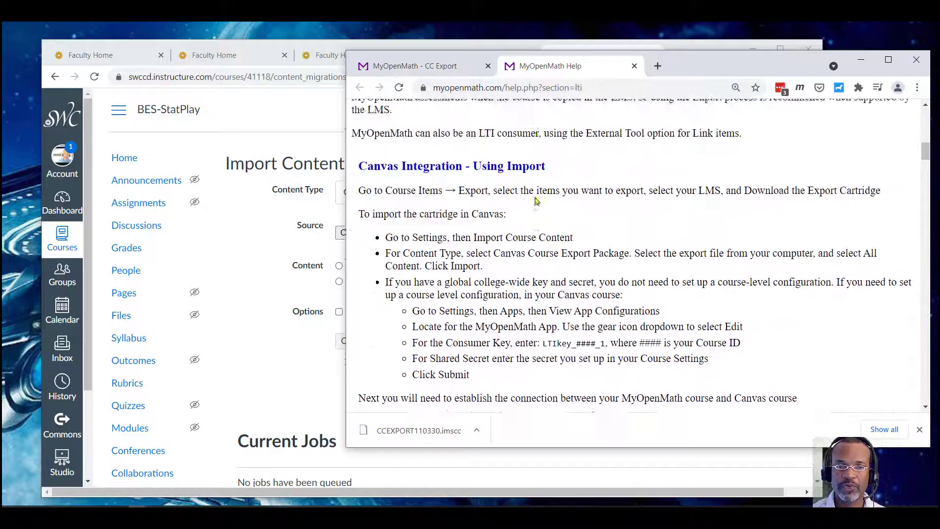
scroll(553, 205, "down", 2)
scroll(553, 205, "down", 2)
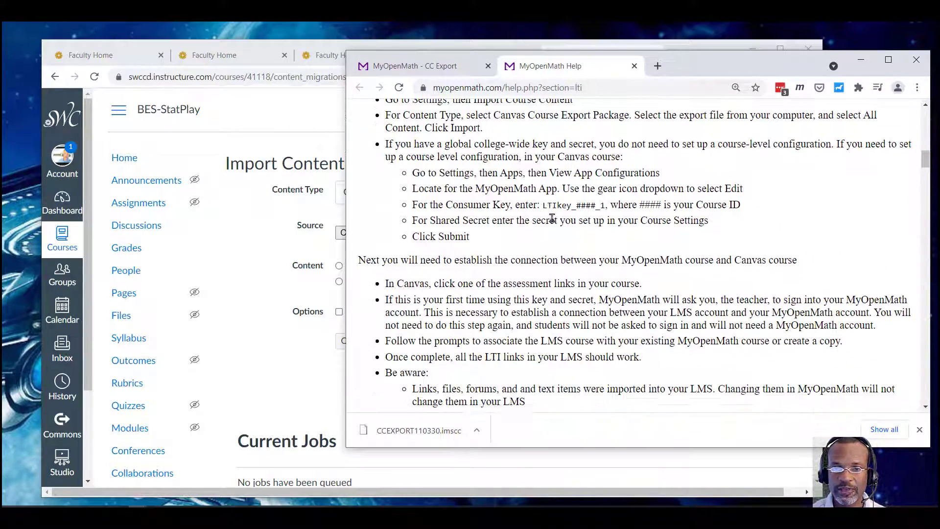
In Canvas, import all content from the CCEXPORT110330.imscc file on the Desktop and check the import job's progress.
left_click(281, 125)
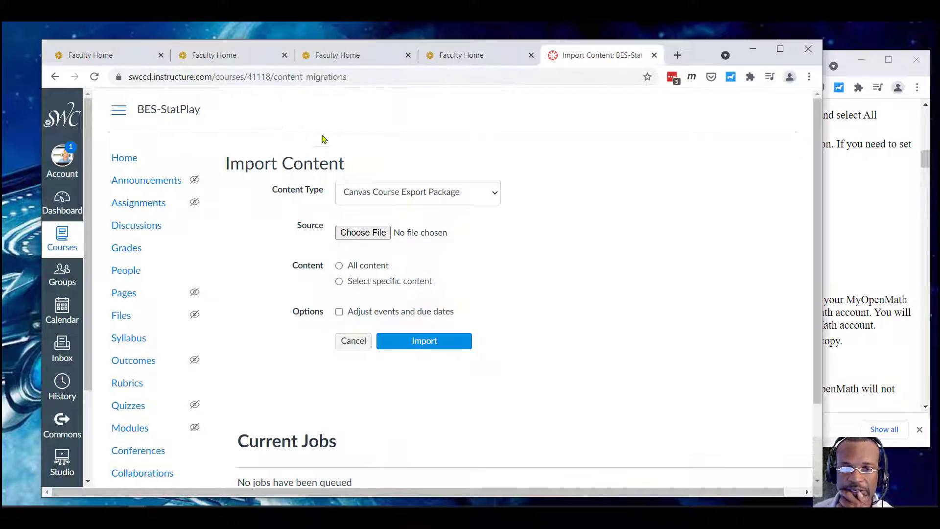
left_click(376, 237)
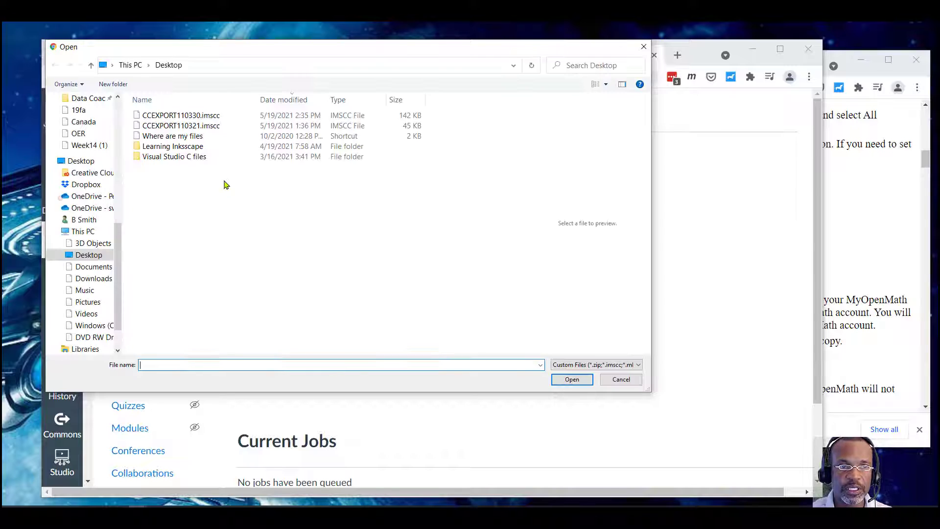
left_click(176, 115)
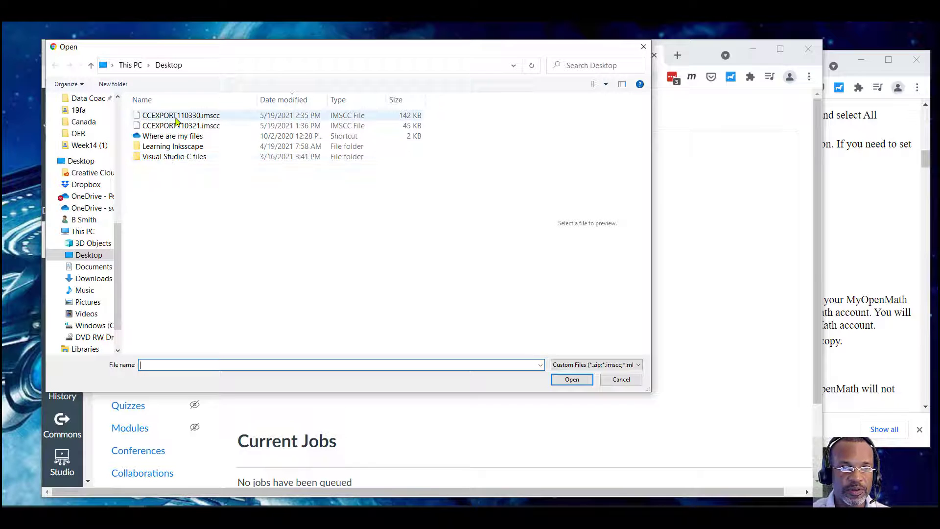
left_click(571, 380)
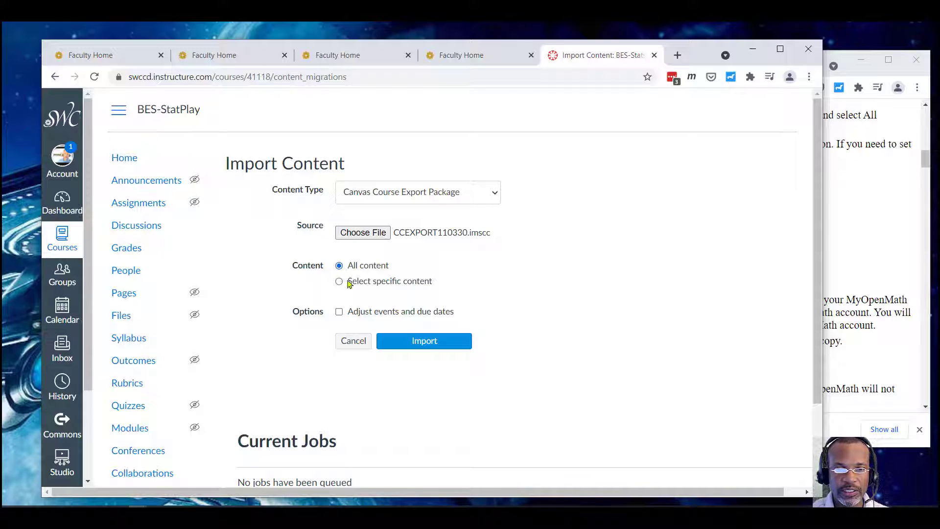
left_click(412, 346)
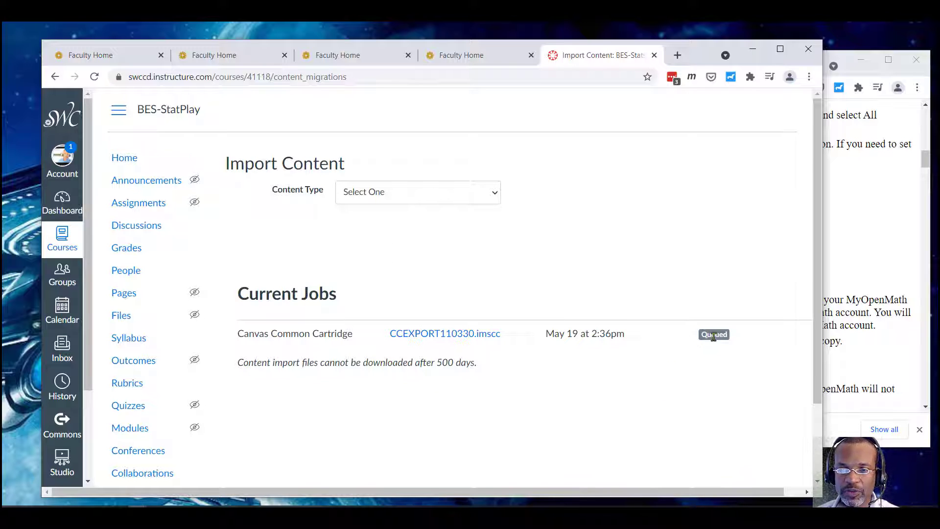
scroll(707, 334, "down", 2)
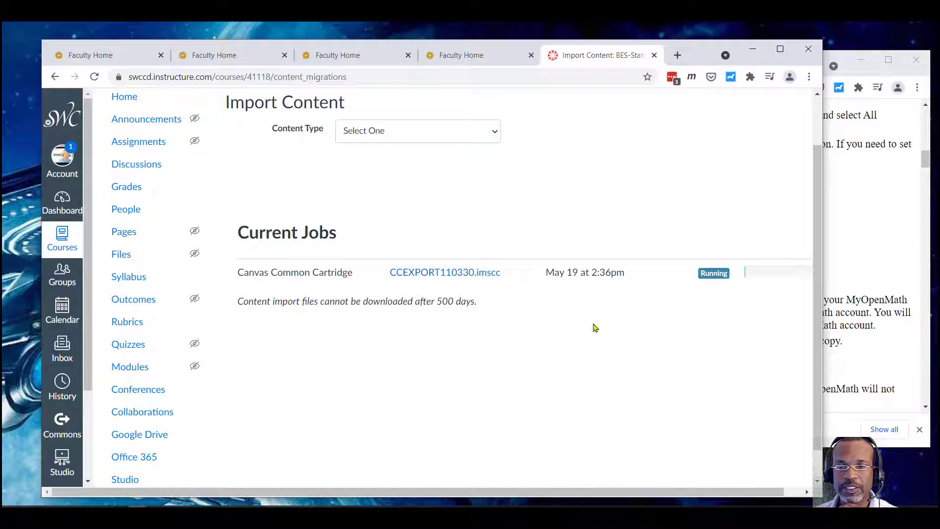
left_click_drag(488, 494, 548, 488)
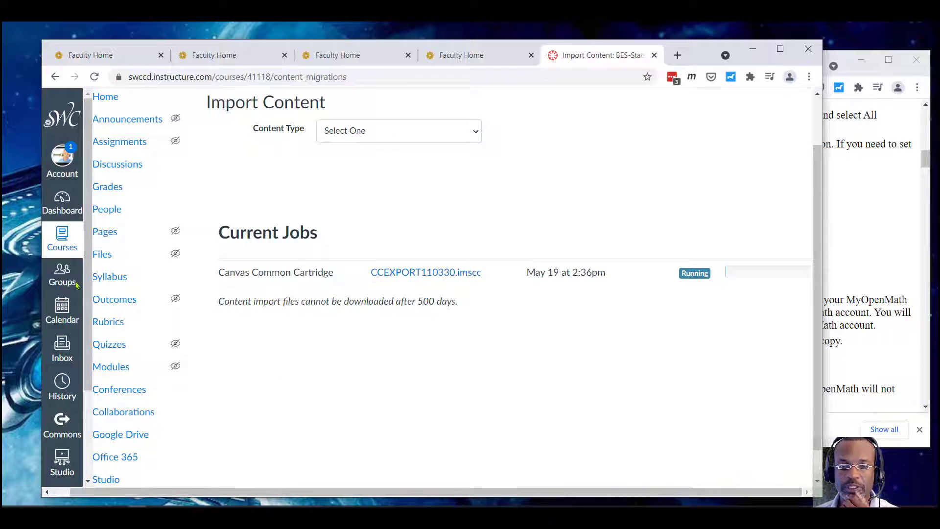
In MyOpenMath, open the Introduction to Statistika course settings, allow the LMS to set assessment due dates, and submit the change.
key("alt+Tab")
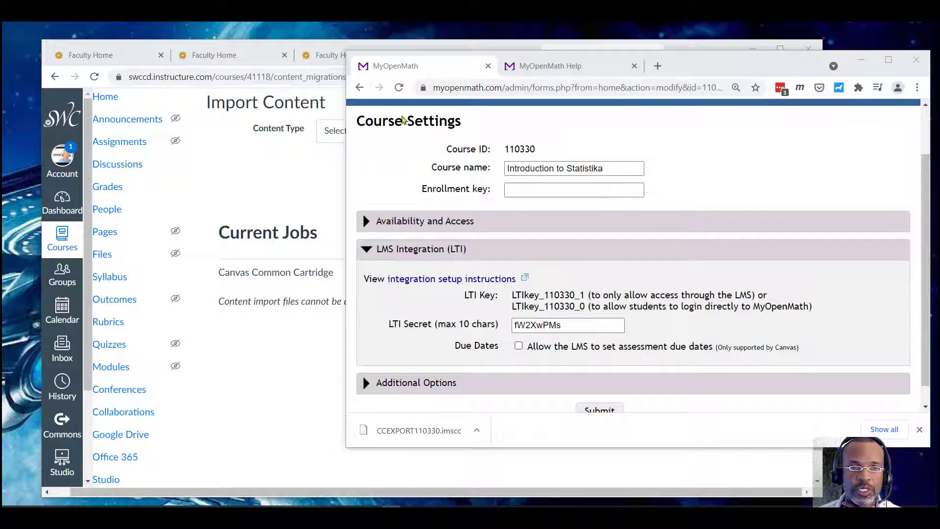
scroll(402, 120, "up", 2)
left_click(365, 157)
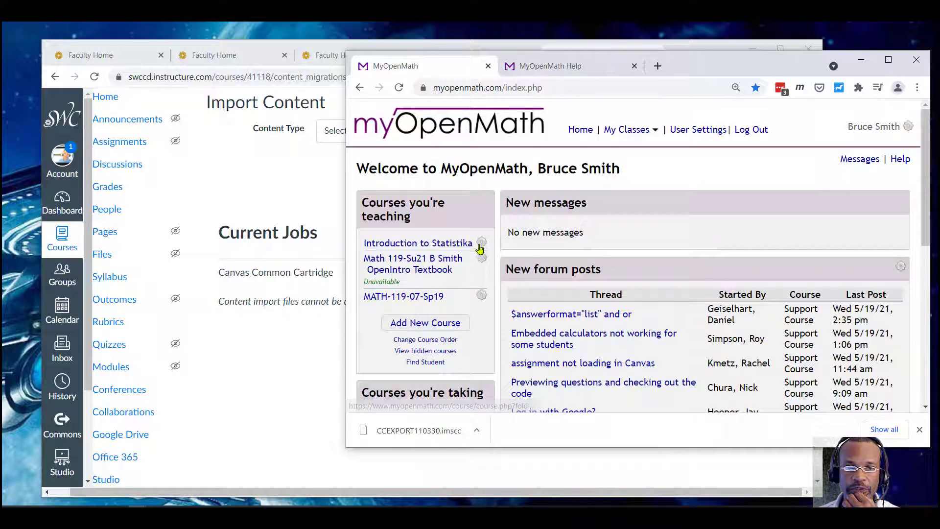
left_click(480, 245)
left_click(421, 264)
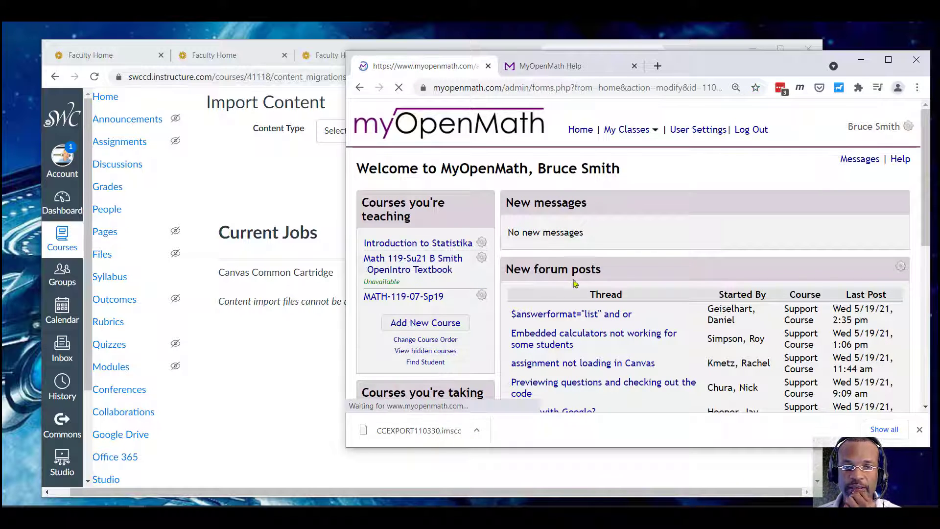
left_click(406, 308)
scroll(509, 333, "down", 1)
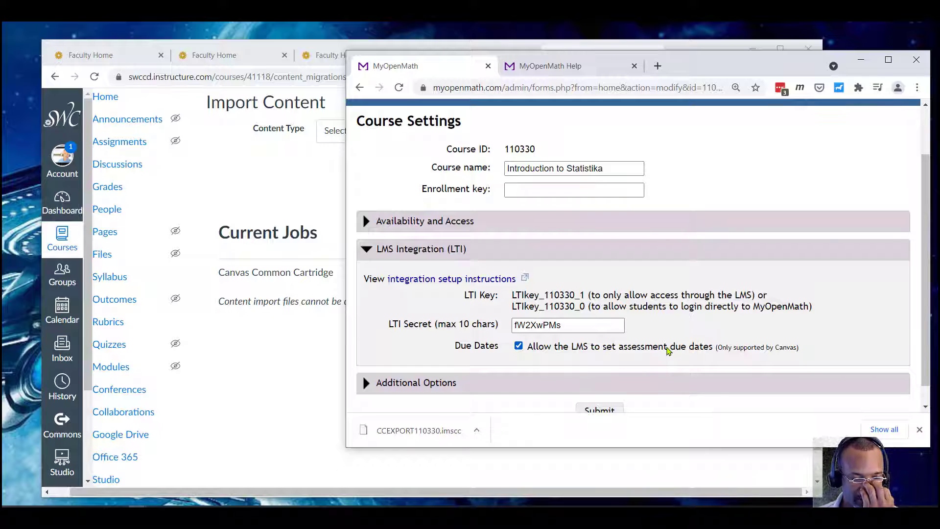
scroll(604, 394, "down", 1)
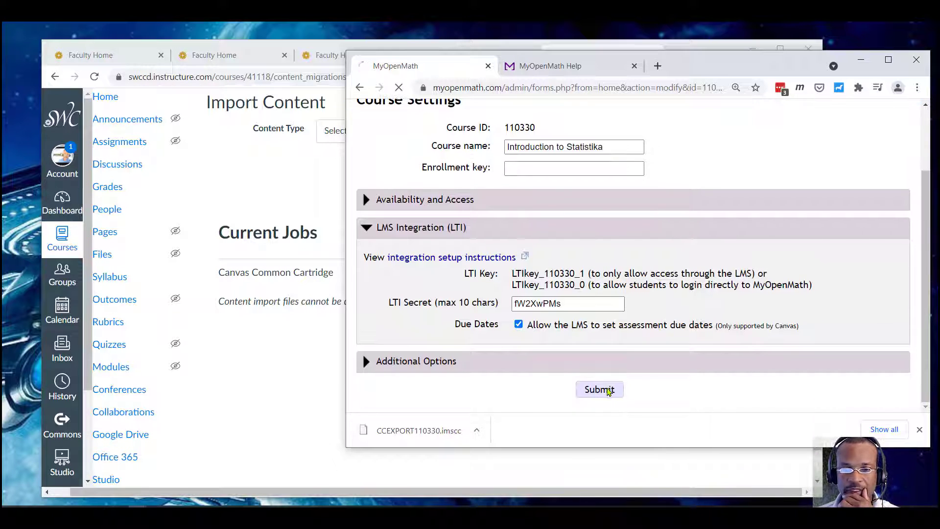
left_click(605, 393)
Return to Canvas and read the issue details of the CCEXPORT110330.imscc import job.
left_click(235, 372)
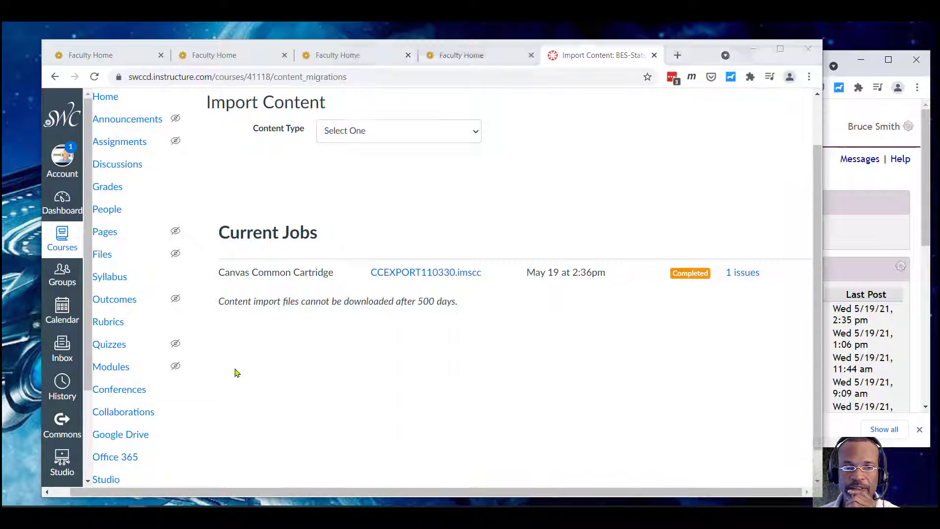
left_click(734, 279)
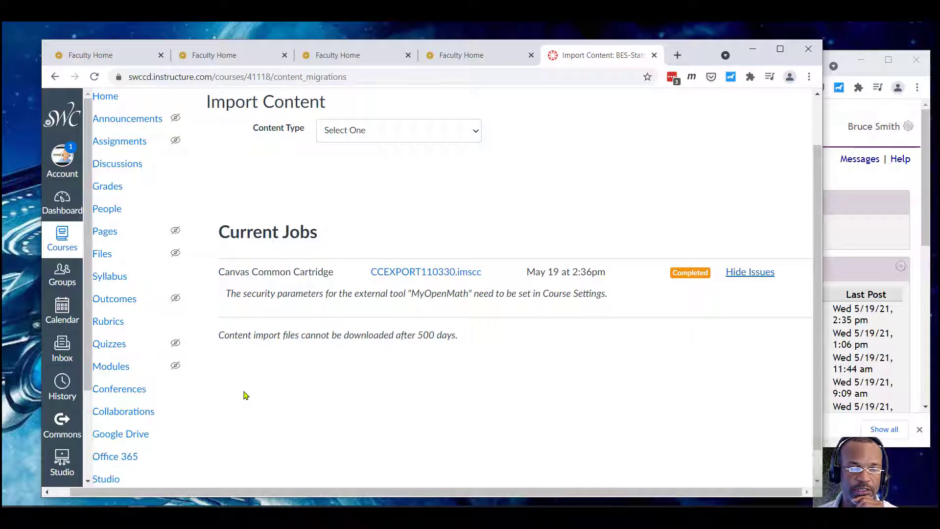
scroll(240, 387, "down", 1)
scroll(237, 384, "up", 1)
left_click_drag(168, 492, 118, 492)
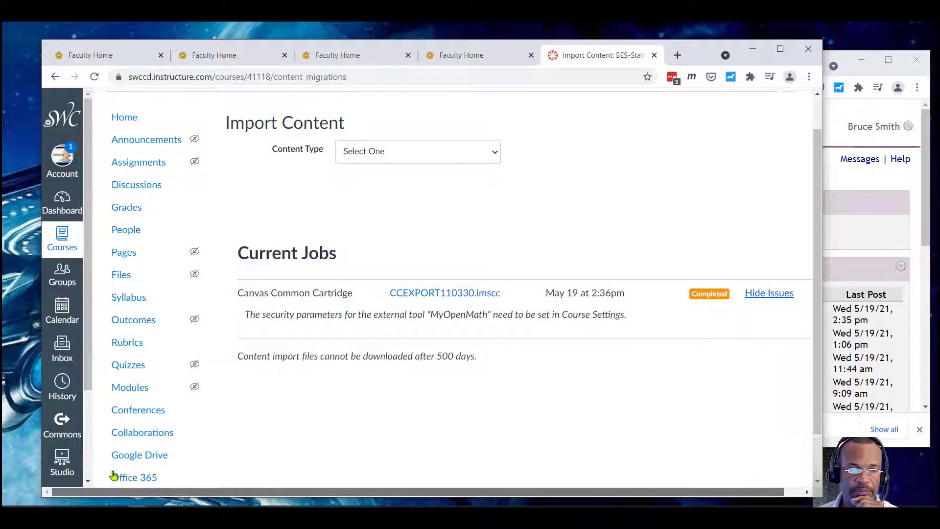
scroll(171, 352, "up", 1)
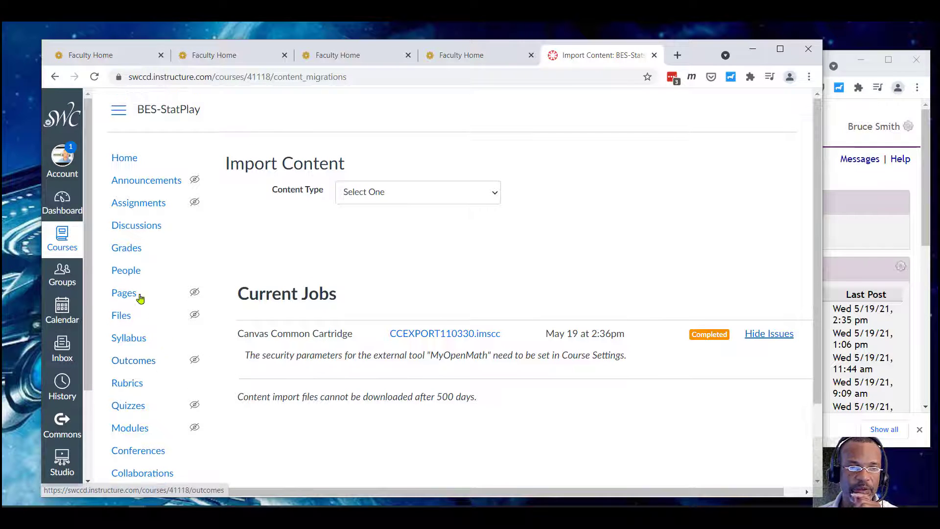
Open the Canvas course's assignments and review the imported homework list.
left_click(128, 206)
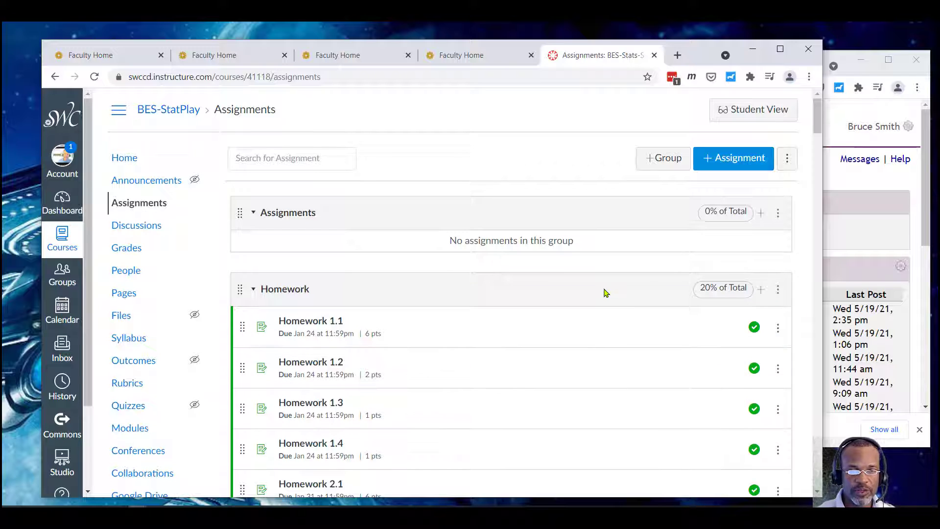
scroll(539, 296, "down", 3)
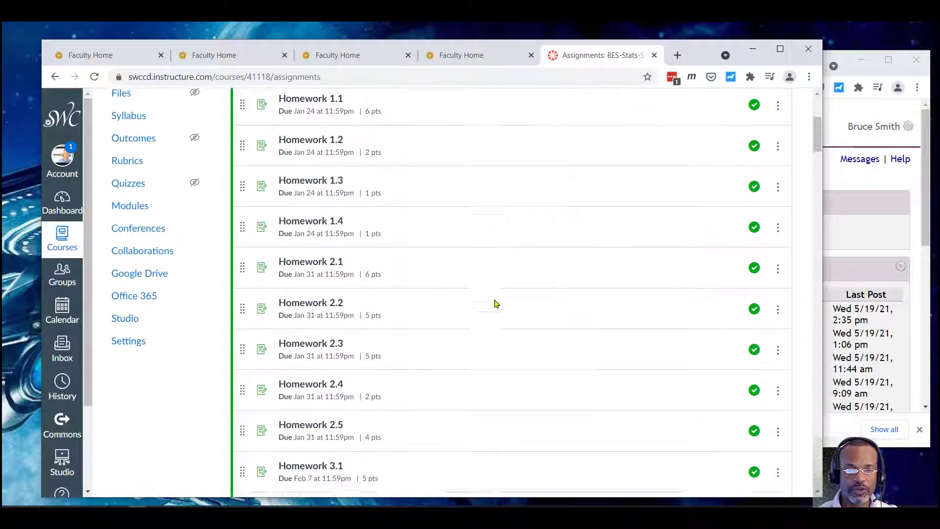
scroll(101, 277, "up", 1)
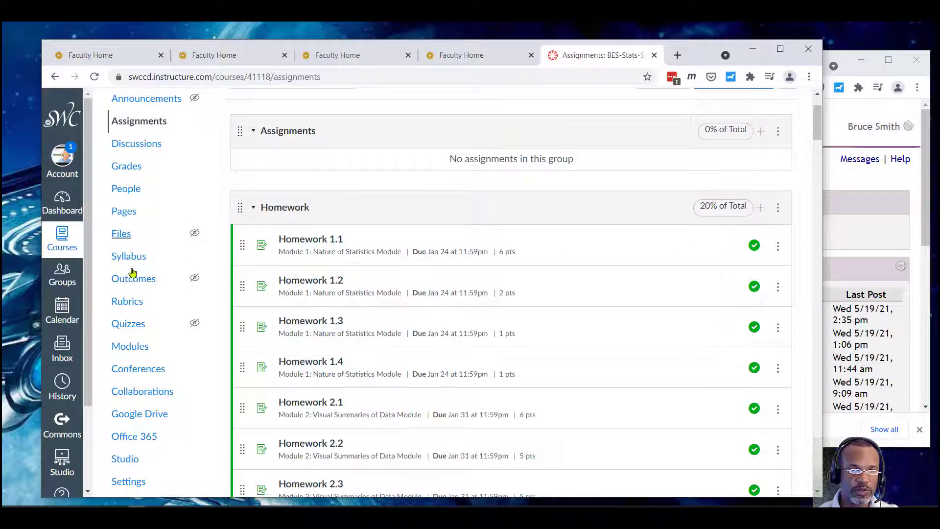
Open the Canvas course modules, collapse them all to review the list, and expand Module 9: The Central Limit Theorem.
left_click(133, 349)
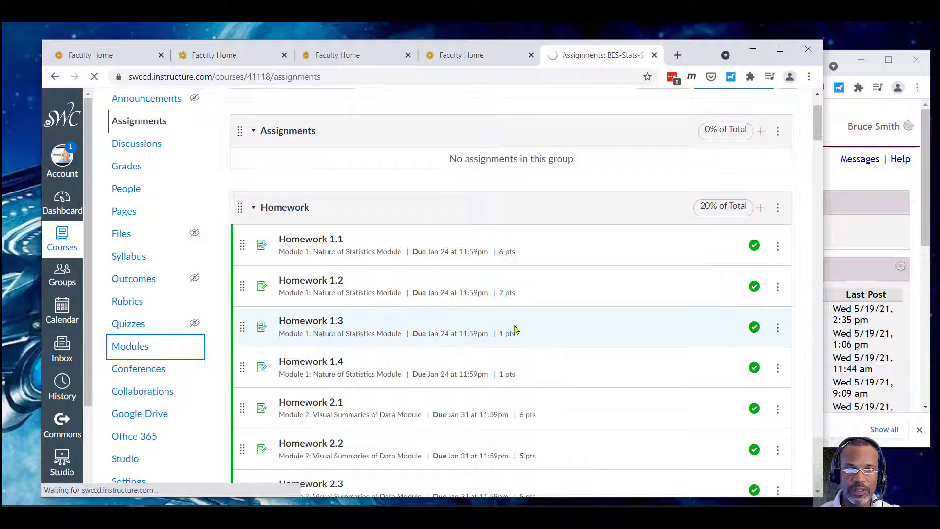
left_click(835, 236)
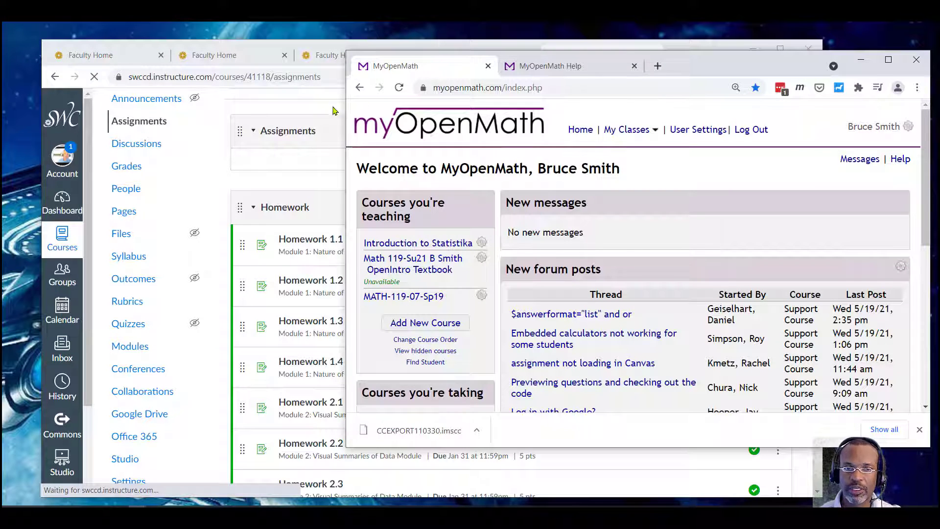
left_click(198, 220)
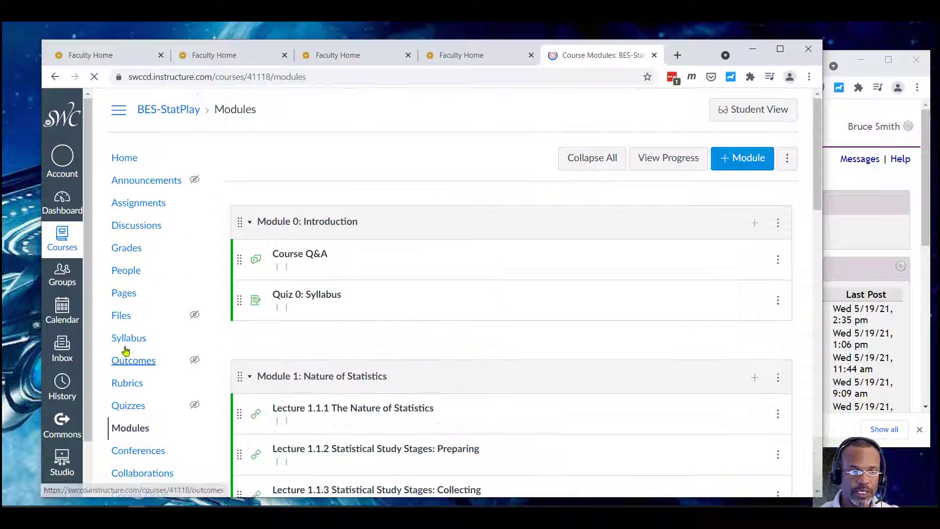
scroll(398, 308, "down", 5)
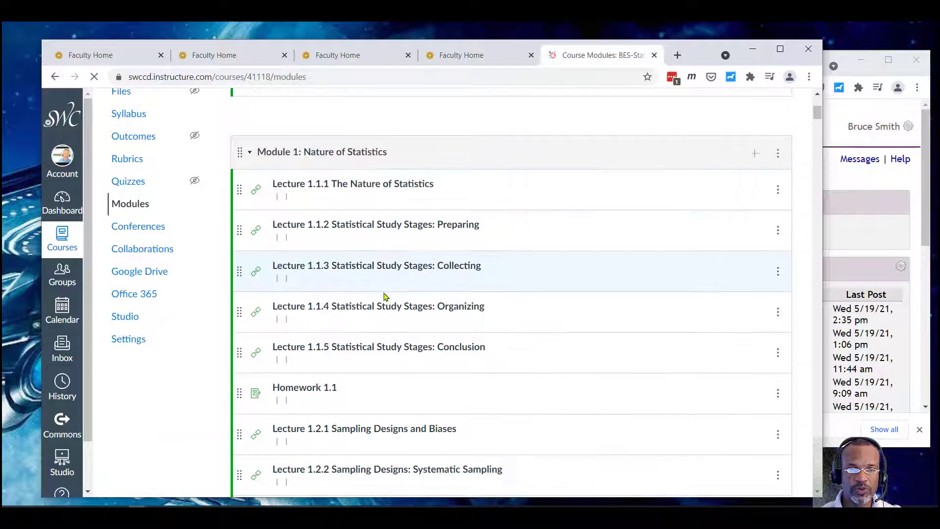
scroll(511, 163, "up", 5)
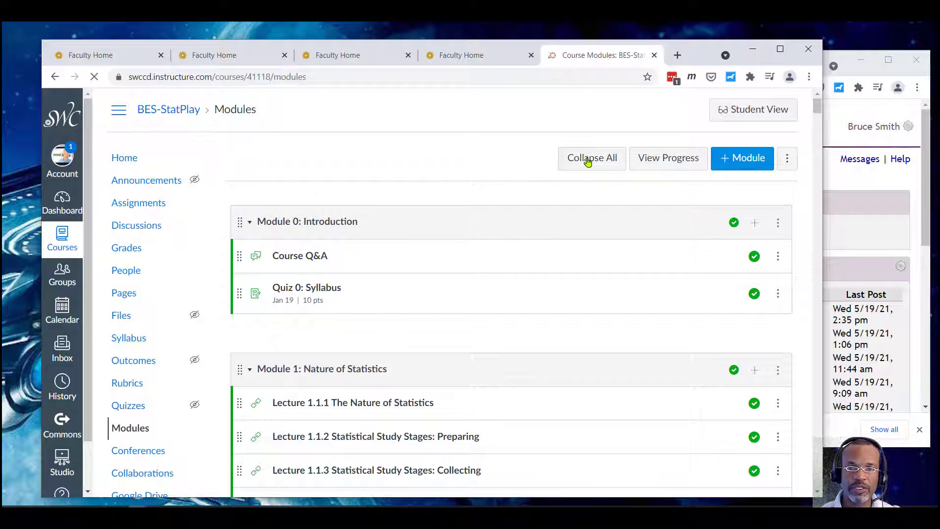
left_click(587, 162)
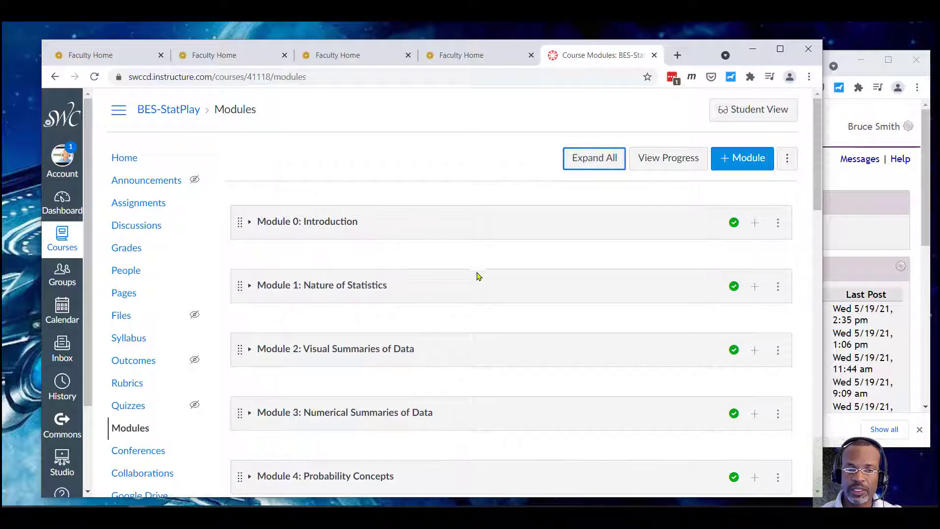
scroll(441, 294, "down", 2)
scroll(308, 361, "down", 4)
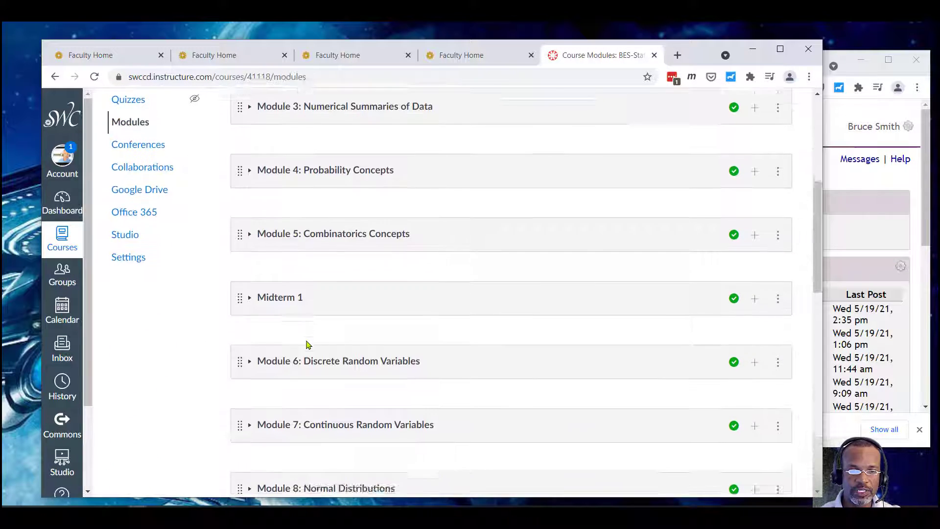
scroll(327, 413, "down", 4)
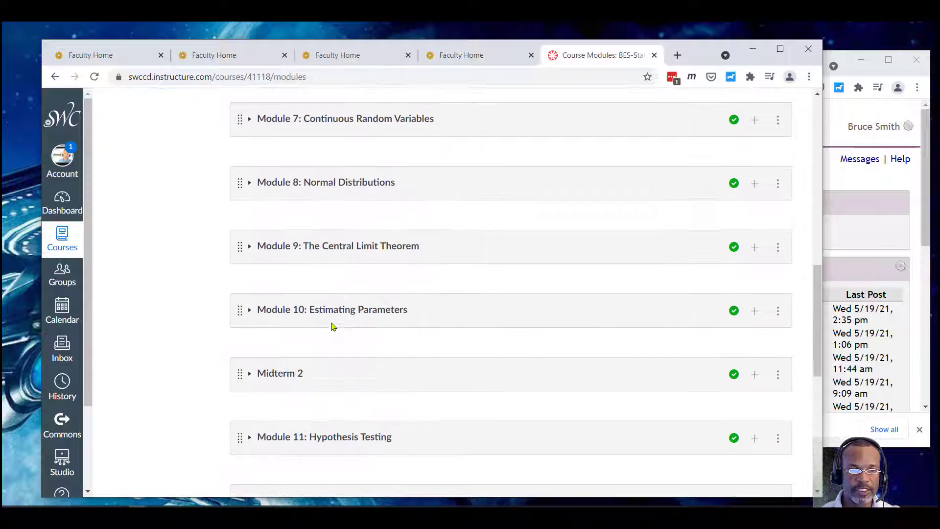
left_click(367, 247)
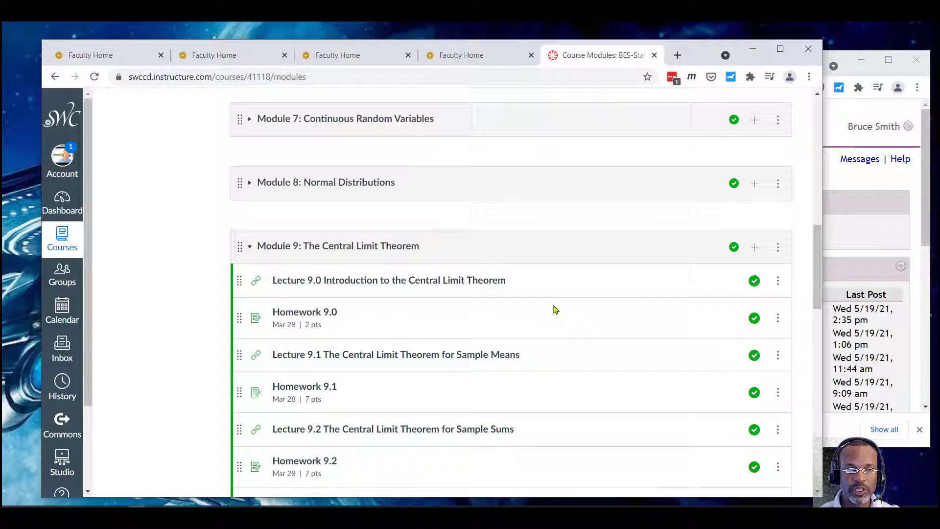
In MyOpenMath, open Introduction to Statistika, expand Module 9: The Central Limit Theorem, and compare its items with the same module in Canvas.
left_click(892, 245)
left_click(439, 244)
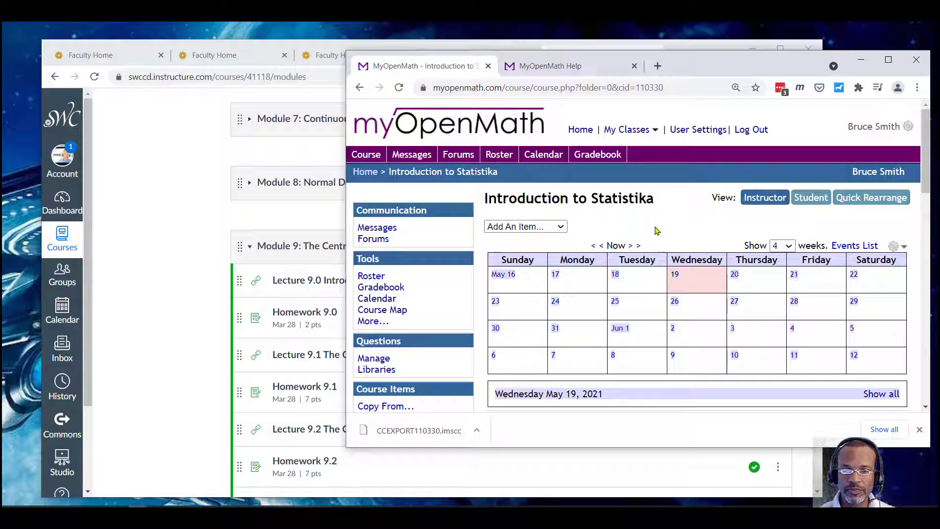
scroll(680, 262, "down", 15)
scroll(577, 283, "up", 3)
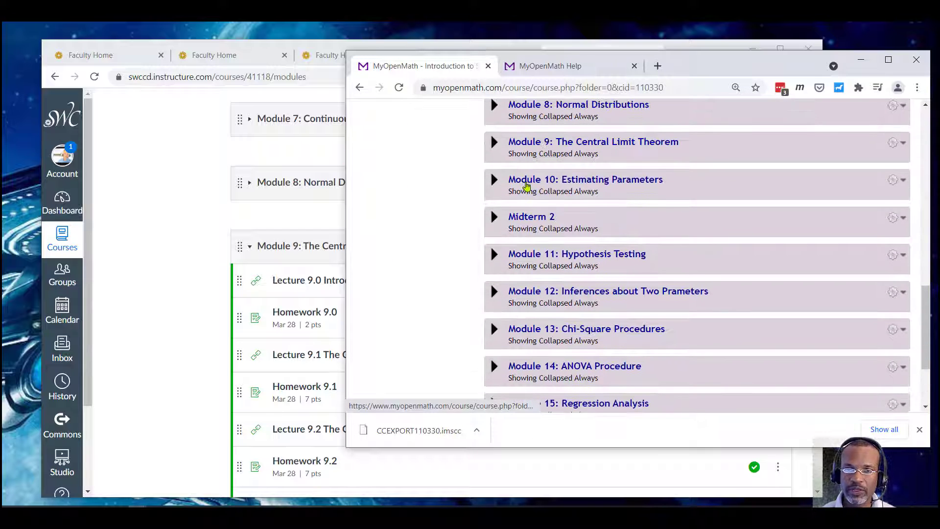
left_click(495, 163)
scroll(659, 284, "down", 1)
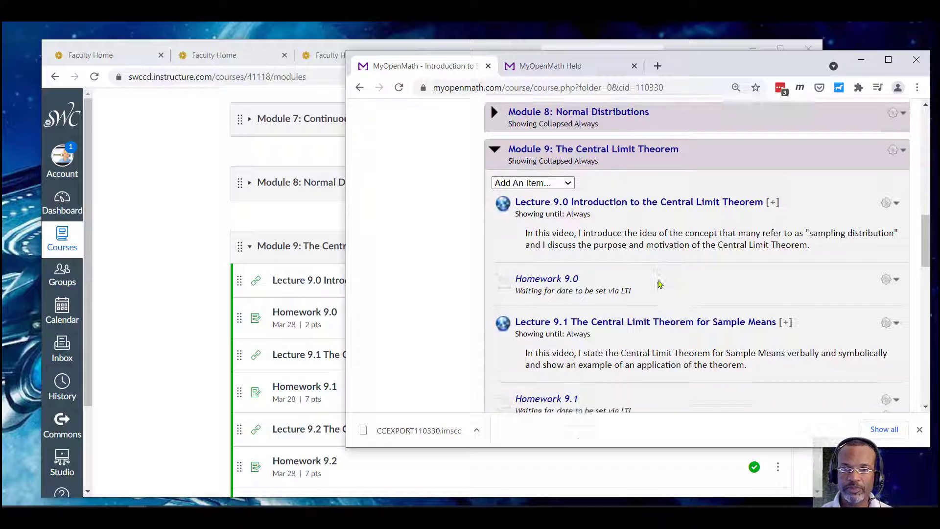
left_click_drag(667, 58, 752, 47)
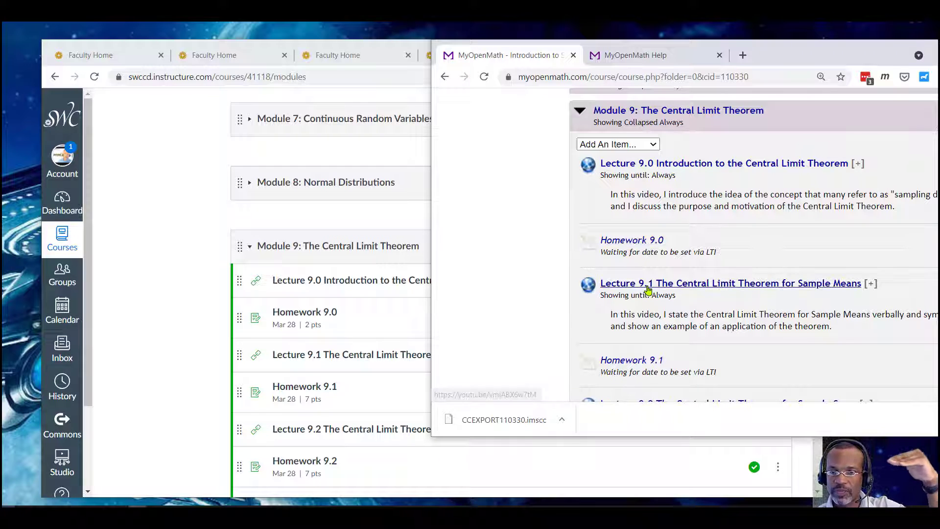
scroll(651, 303, "down", 2)
scroll(652, 306, "down", 3)
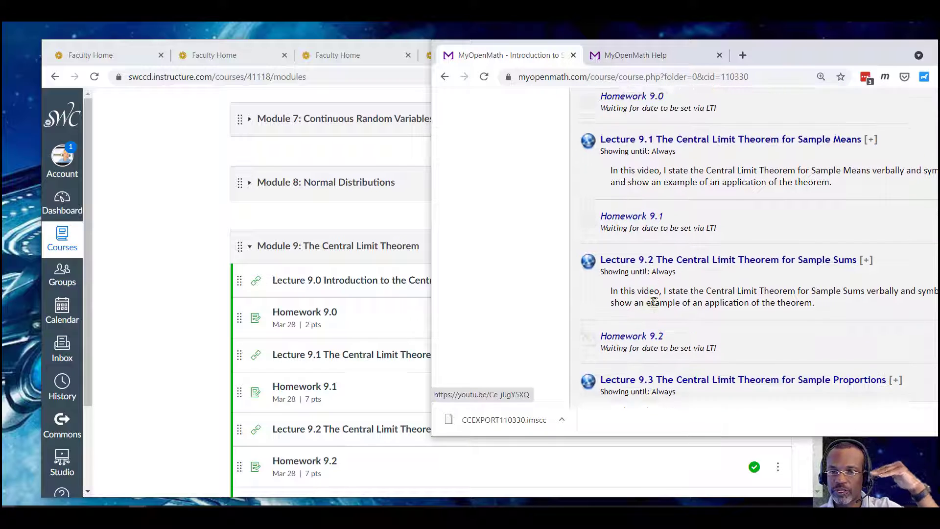
scroll(634, 321, "down", 2)
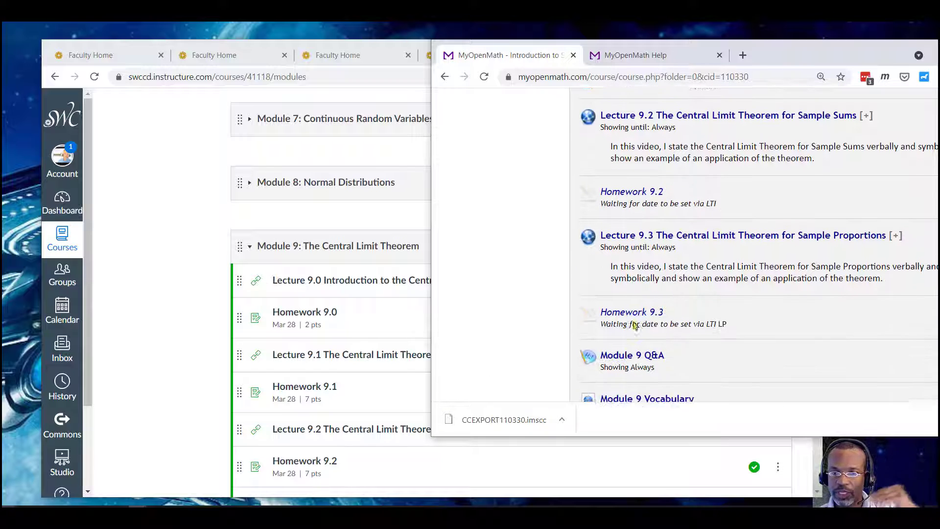
left_click(299, 270)
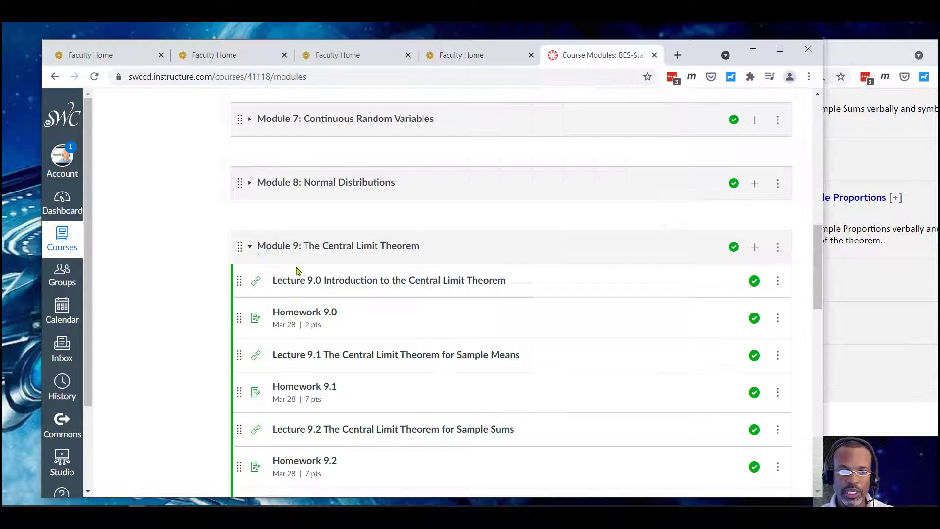
Open Lecture 9.0 Introduction to the Central Limit Theorem in Module 9 and continue to Homework 9.0 to test both imported items.
left_click(370, 284)
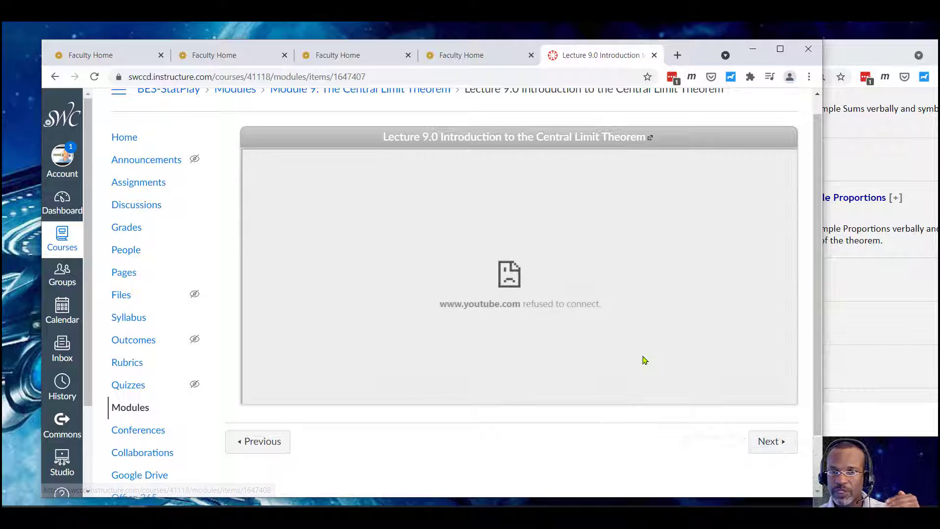
left_click(766, 445)
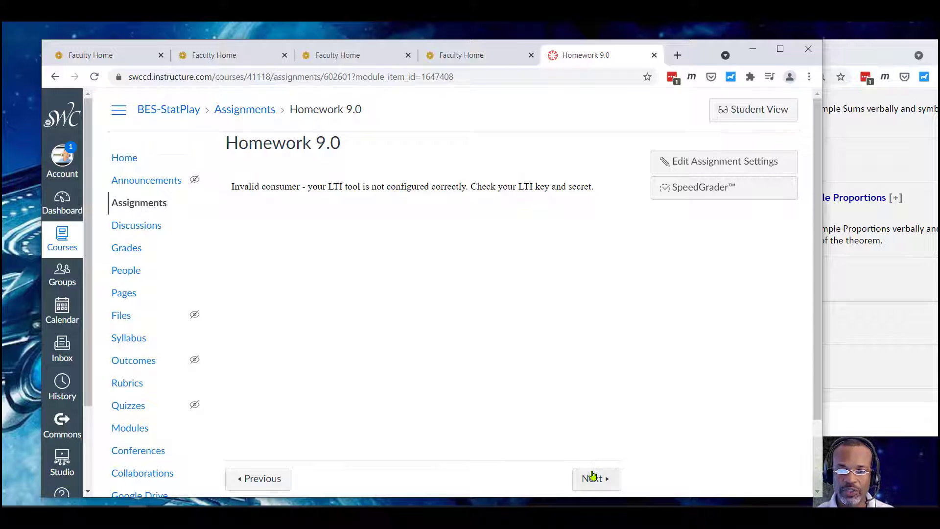
Open the external app configurations in the course settings and find the MyOpenMath apps.
scroll(145, 436, "down", 2)
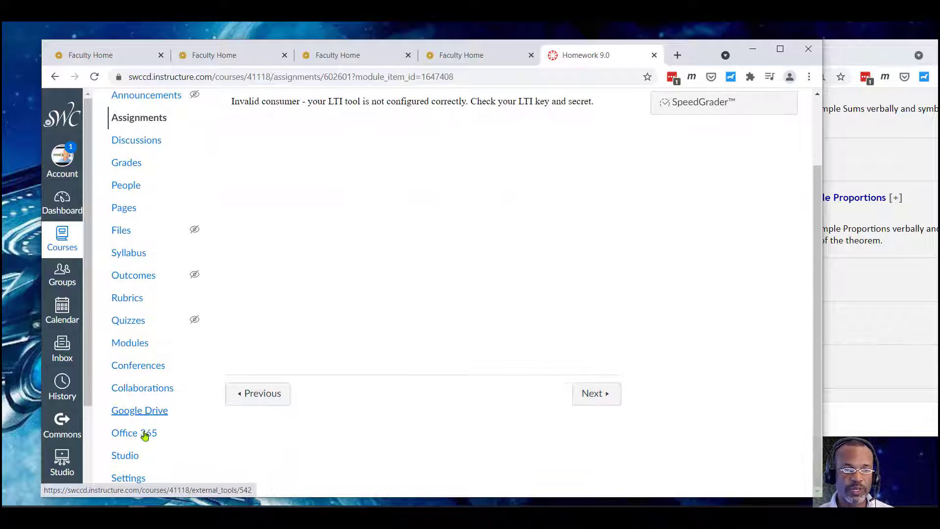
left_click(132, 474)
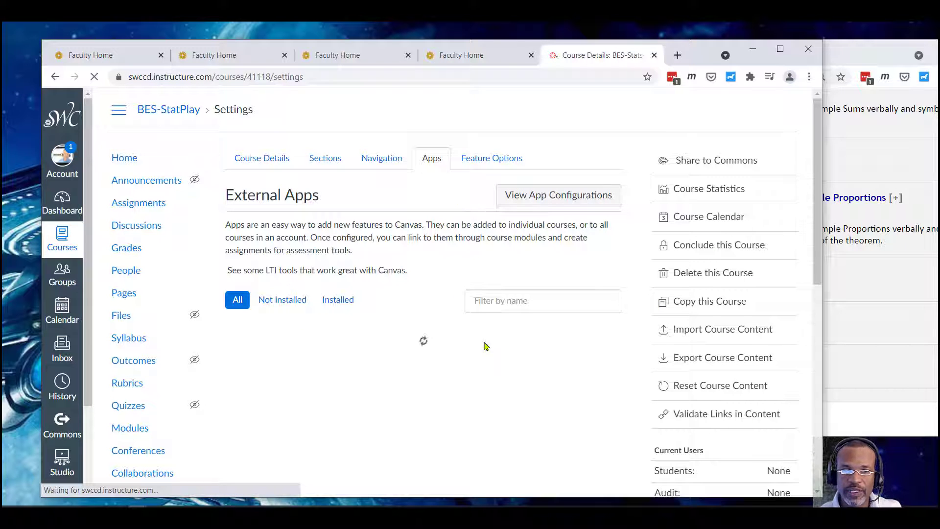
left_click(521, 300)
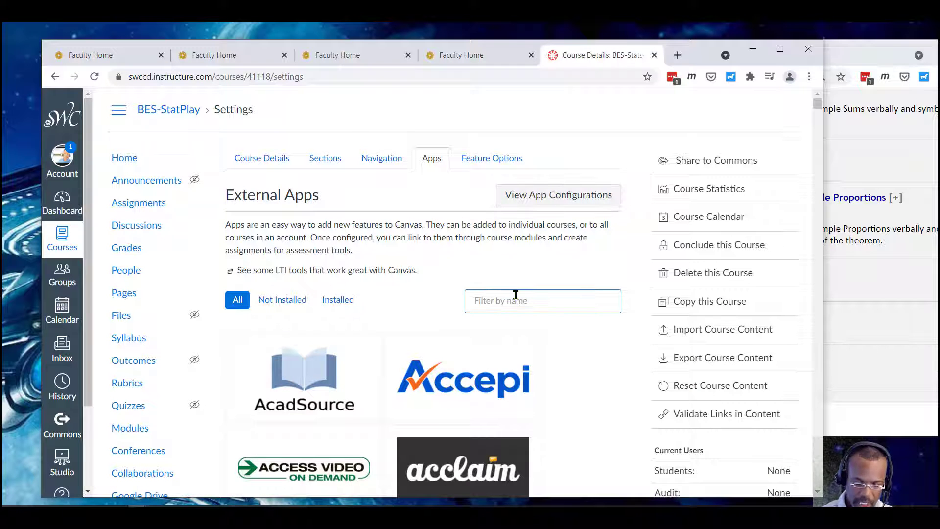
left_click(547, 198)
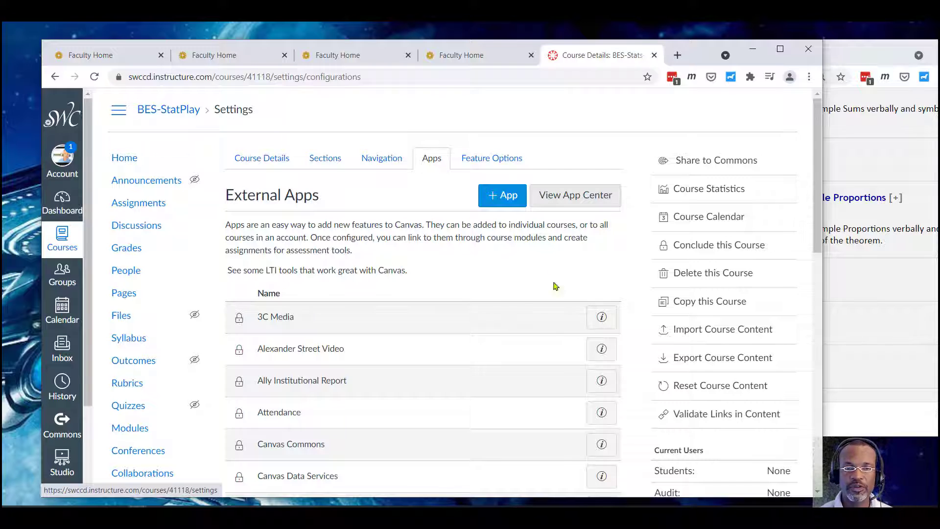
scroll(555, 286, "down", 9)
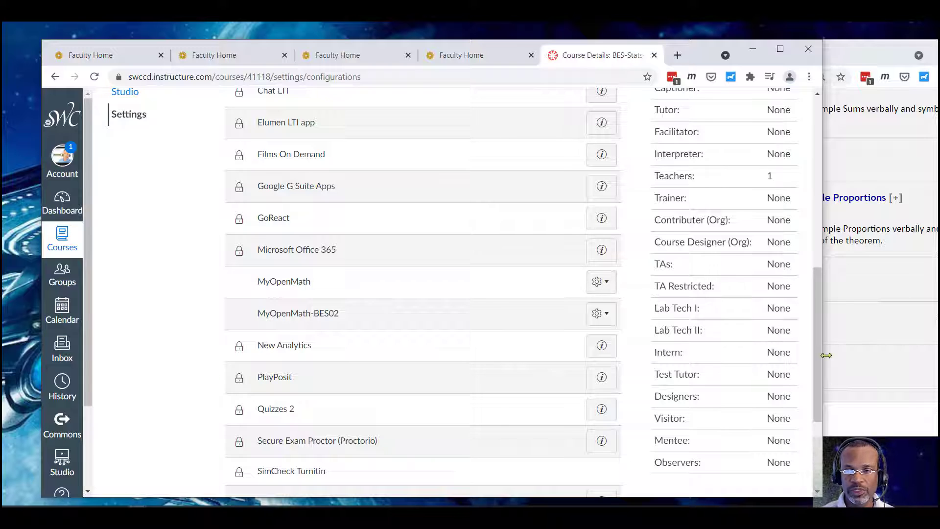
Inspect the consumer key in the MyOpenMath app's configuration and close it without saving.
left_click(608, 285)
left_click(571, 315)
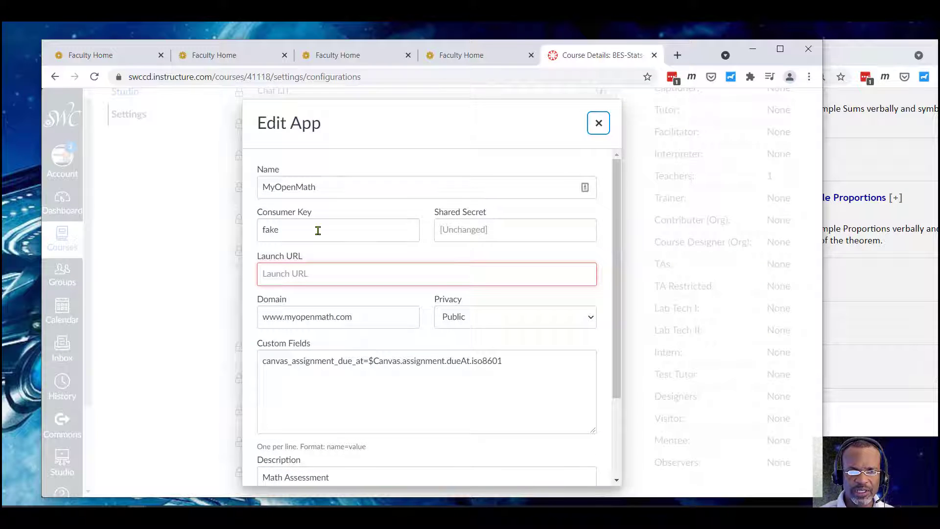
left_click(318, 230)
left_click(600, 127)
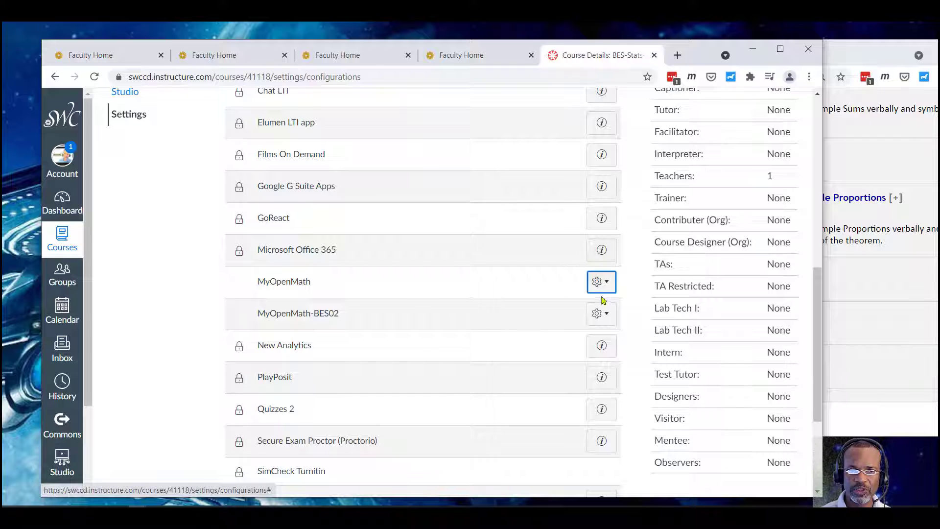
Delete the app named MyOpenMath from the course's external apps, keeping MyOpenMath-BES02.
left_click(609, 285)
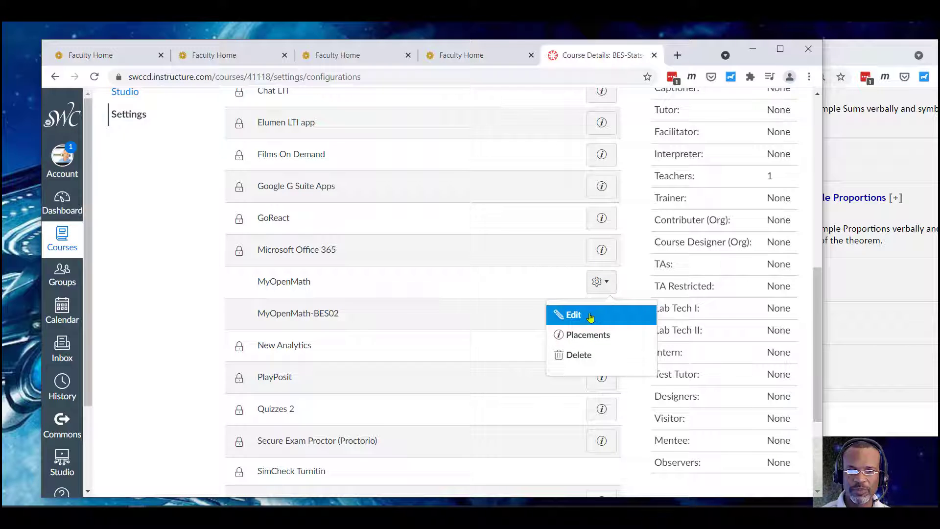
left_click(577, 355)
left_click(530, 338)
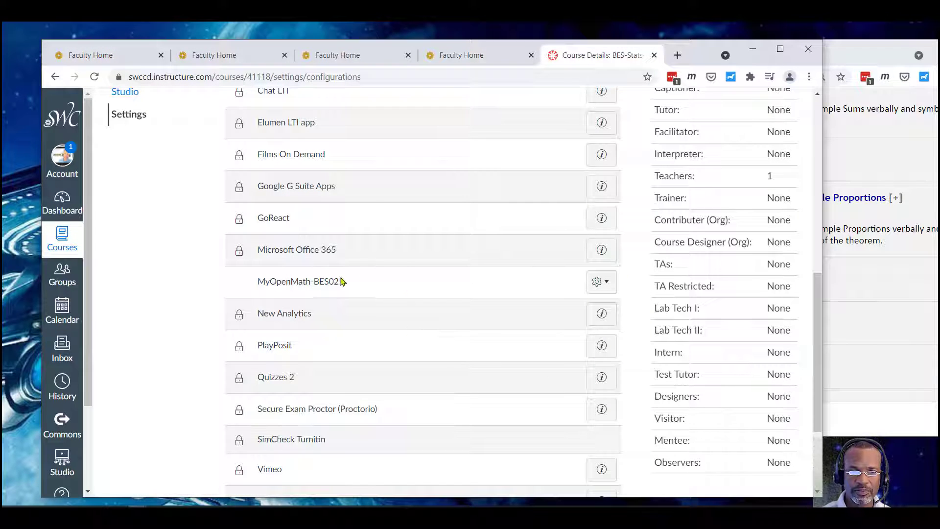
Check the consumer key and launch URL of the MyOpenMath-BES02 app, close it without saving, and review the external apps list.
left_click(607, 281)
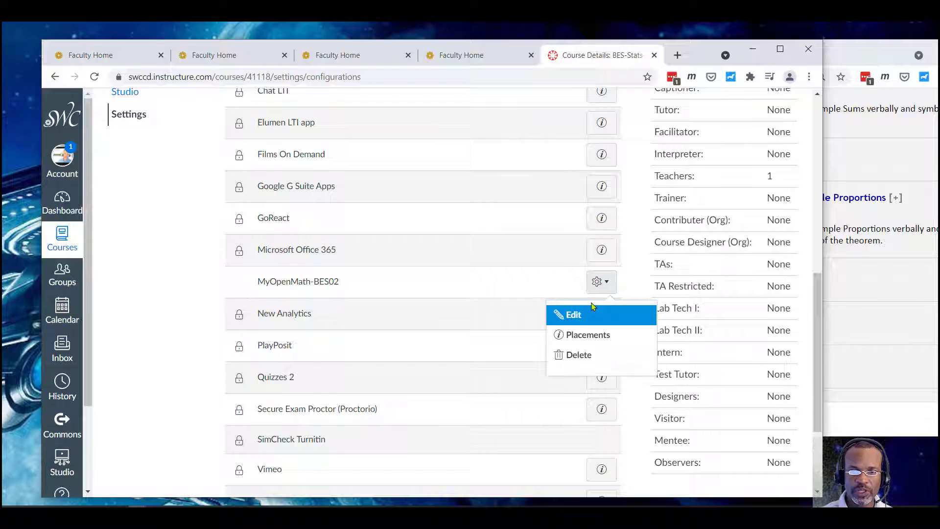
left_click(567, 314)
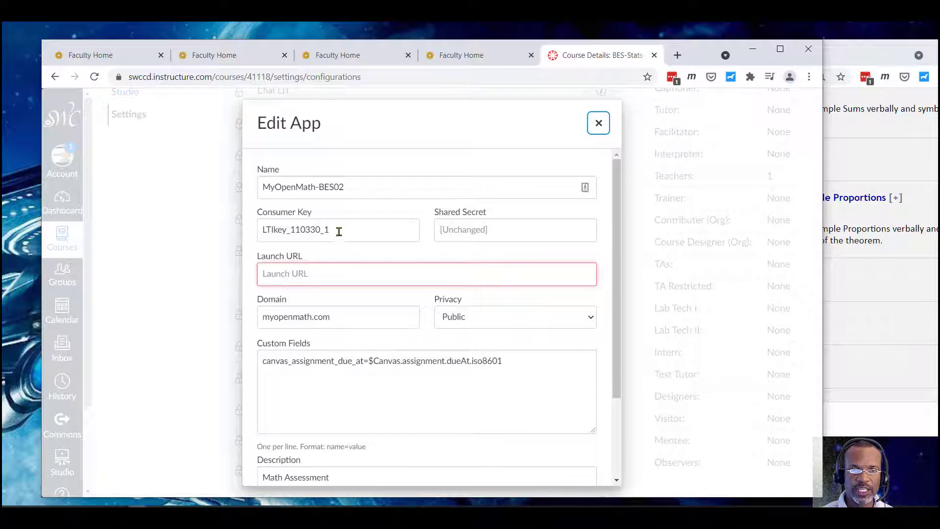
left_click_drag(338, 231, 267, 233)
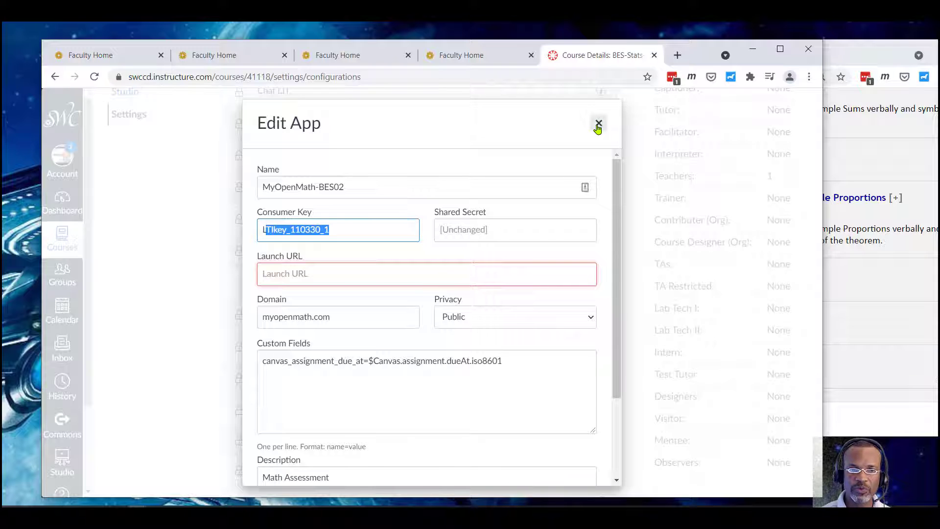
left_click(598, 125)
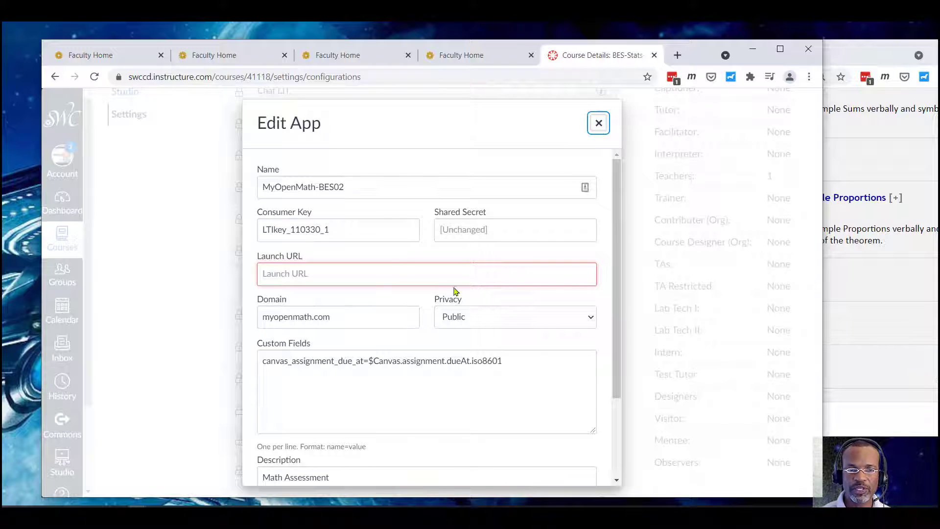
left_click(374, 278)
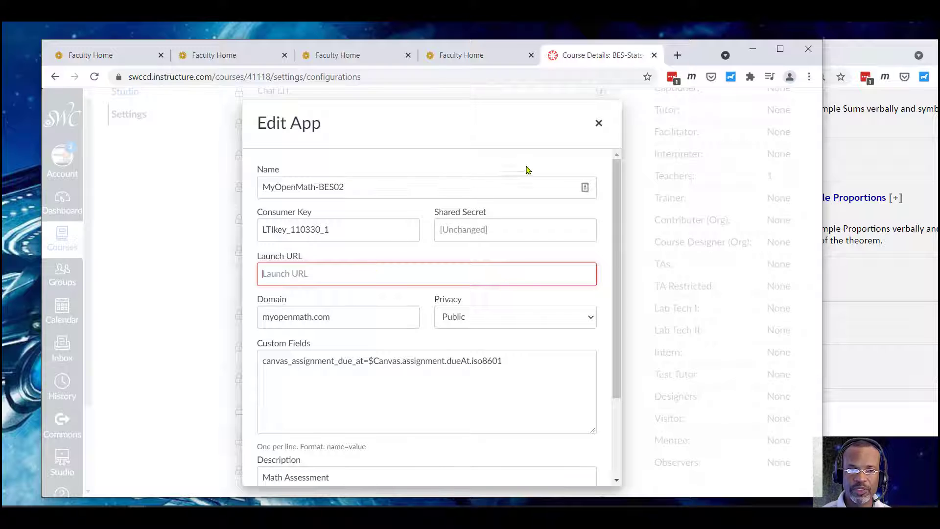
left_click(597, 124)
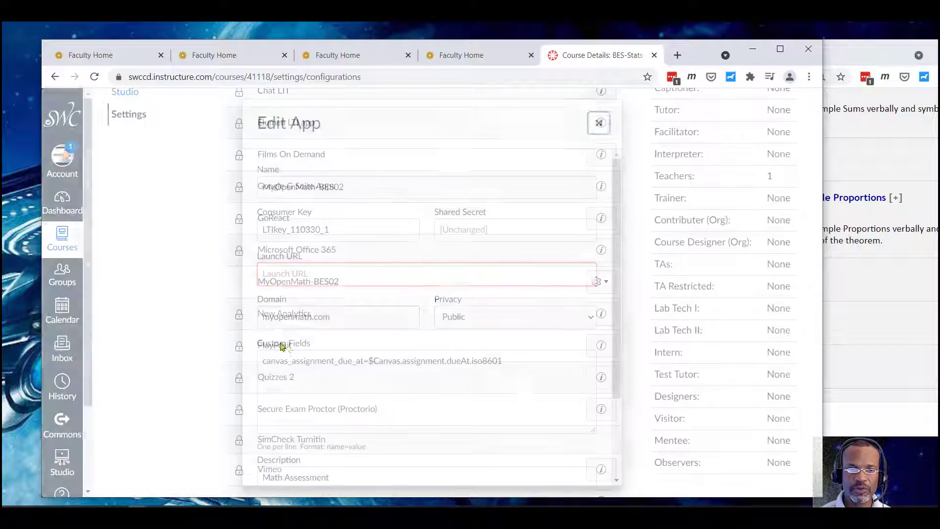
scroll(151, 273, "up", 4)
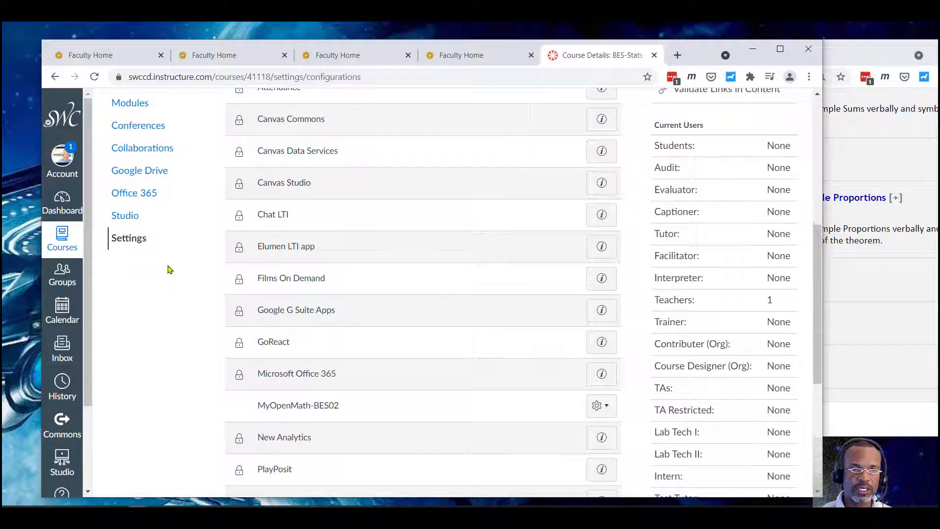
scroll(160, 260, "up", 6)
scroll(217, 193, "down", 2)
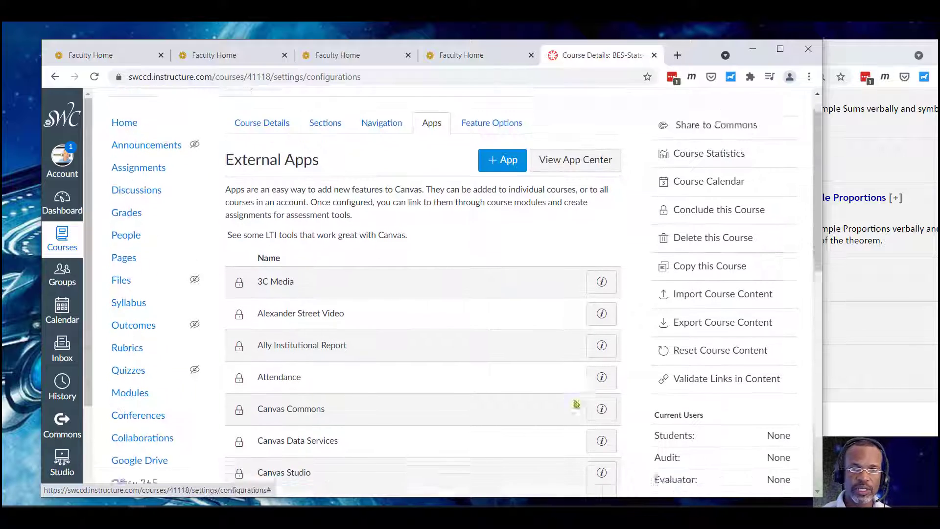
scroll(294, 407, "down", 8)
scroll(274, 385, "up", 10)
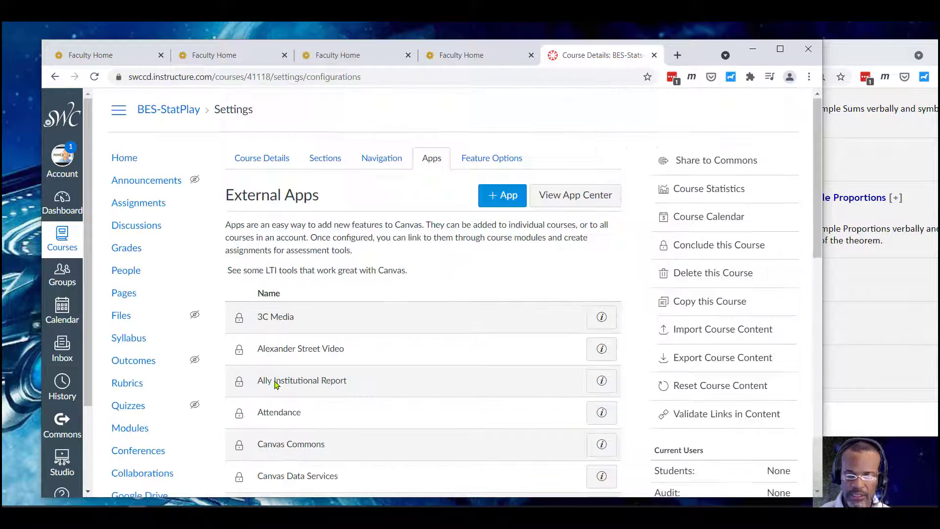
Open Homework 2.1 from the course's assignments.
left_click(158, 203)
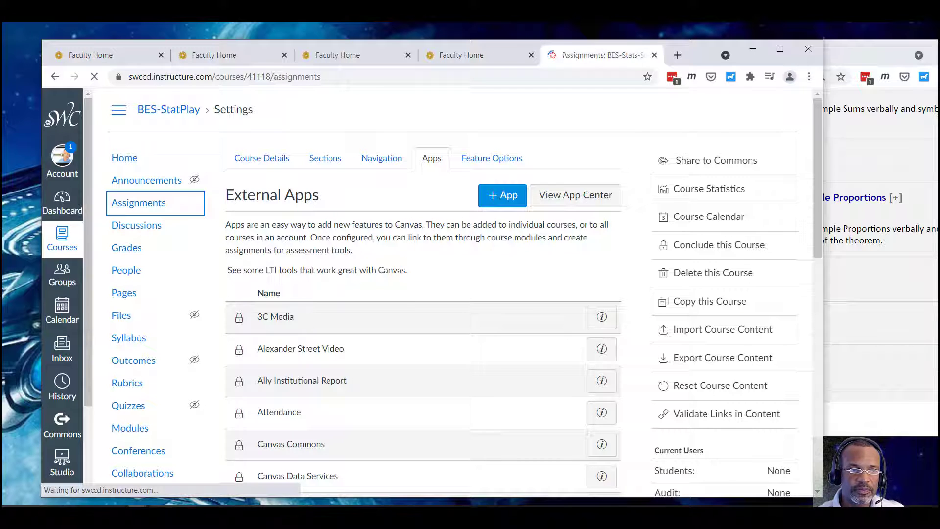
scroll(313, 387, "down", 1)
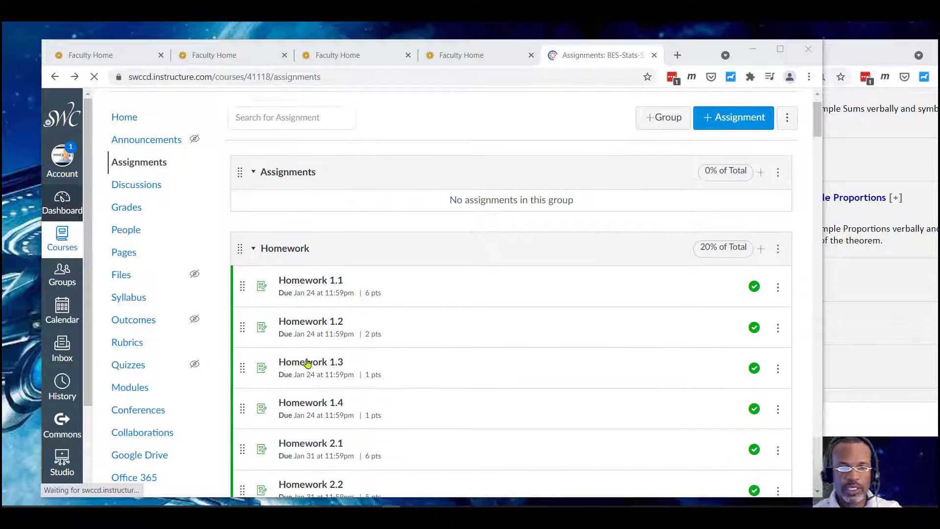
scroll(308, 382, "down", 2)
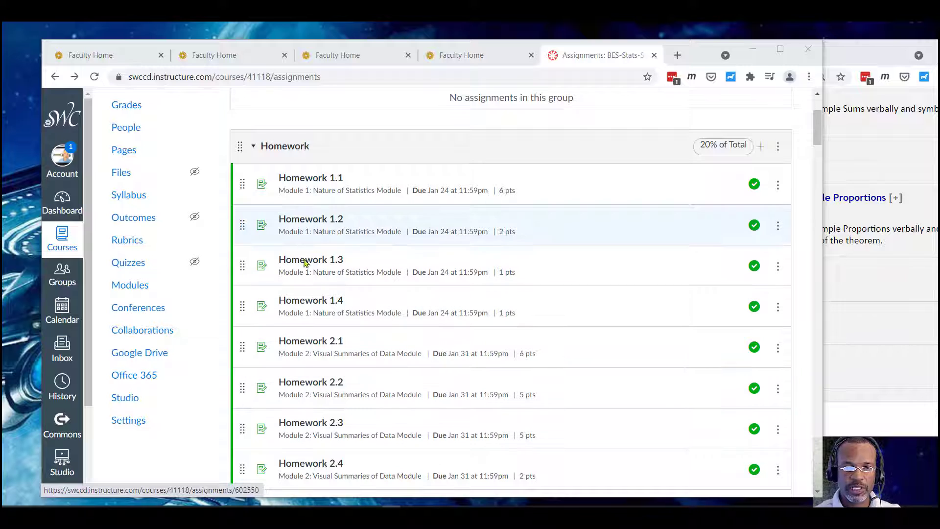
left_click(310, 343)
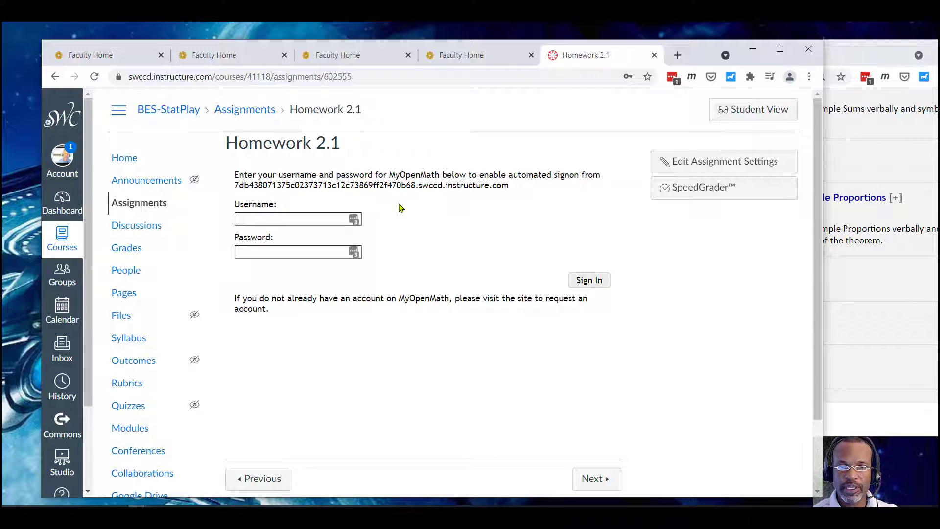
Sign in to MyOpenMath from Homework 2.1 with the account username and password, and save the login in LastPass.
left_click(356, 219)
left_click(324, 246)
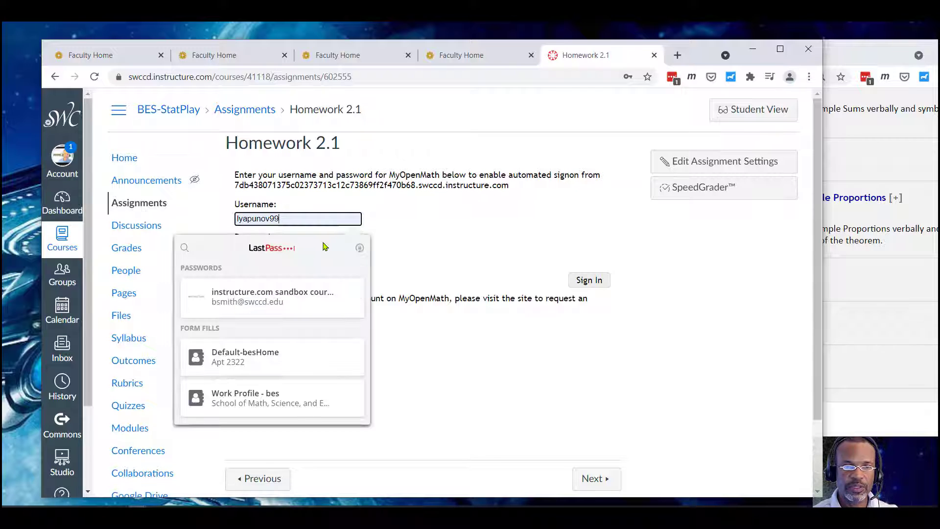
left_click(348, 218)
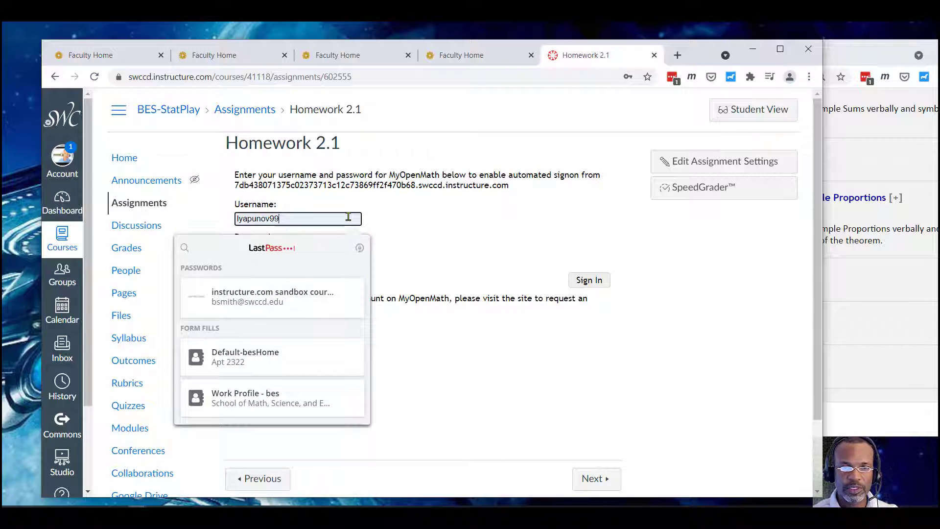
left_click(358, 219)
left_click(294, 221)
left_click(286, 254)
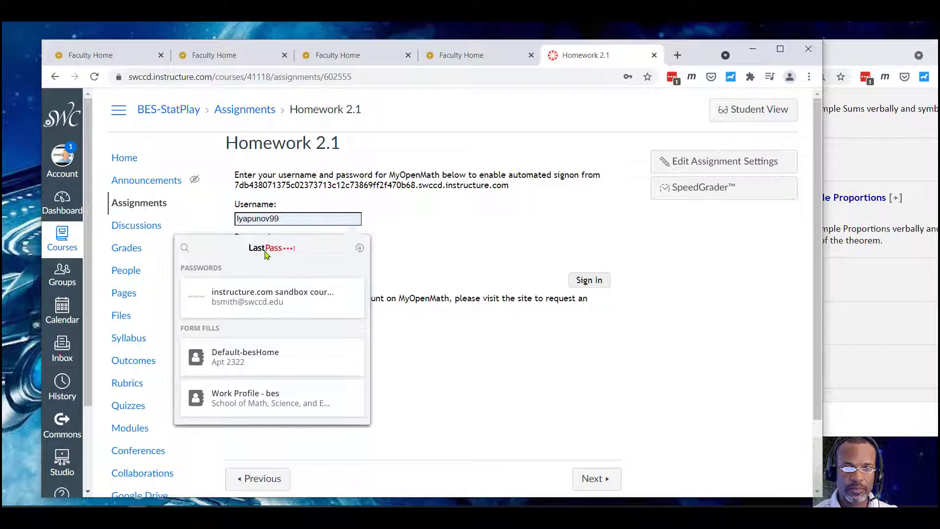
scroll(484, 337, "down", 2)
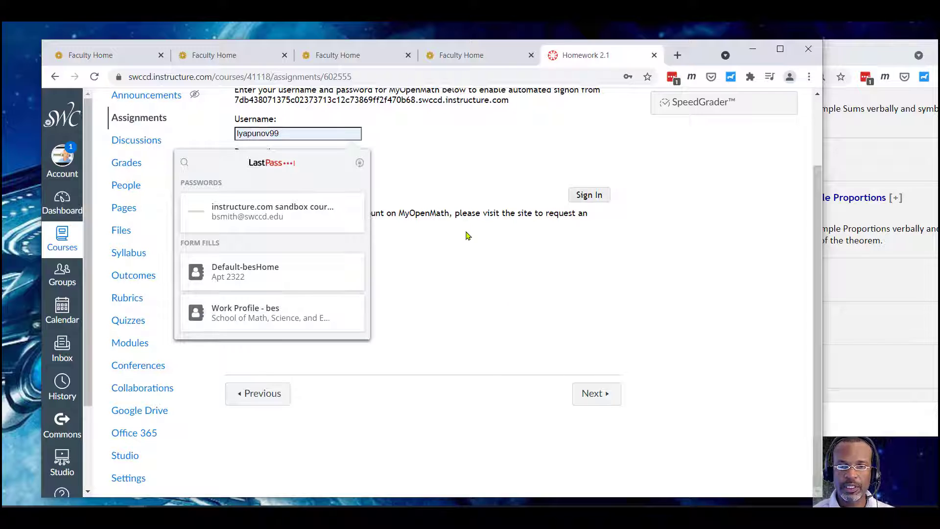
left_click(422, 230)
left_click(589, 195)
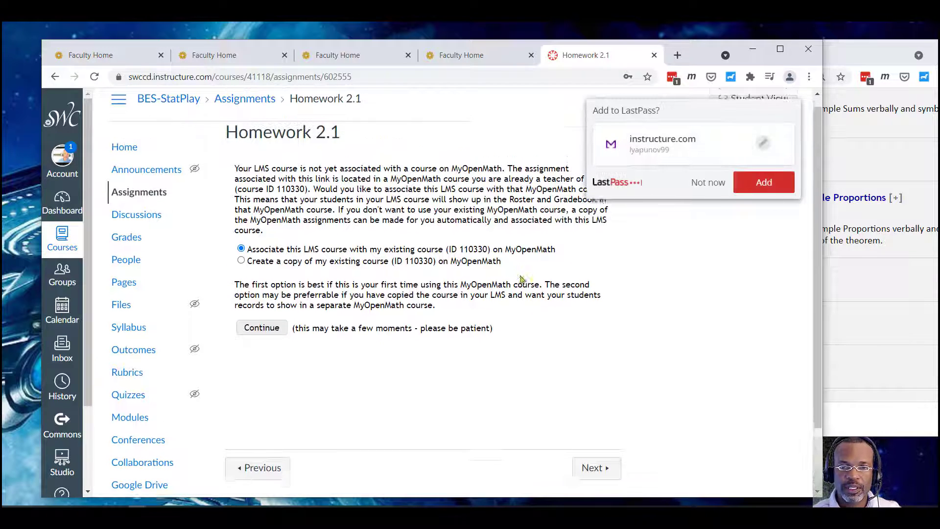
left_click(765, 181)
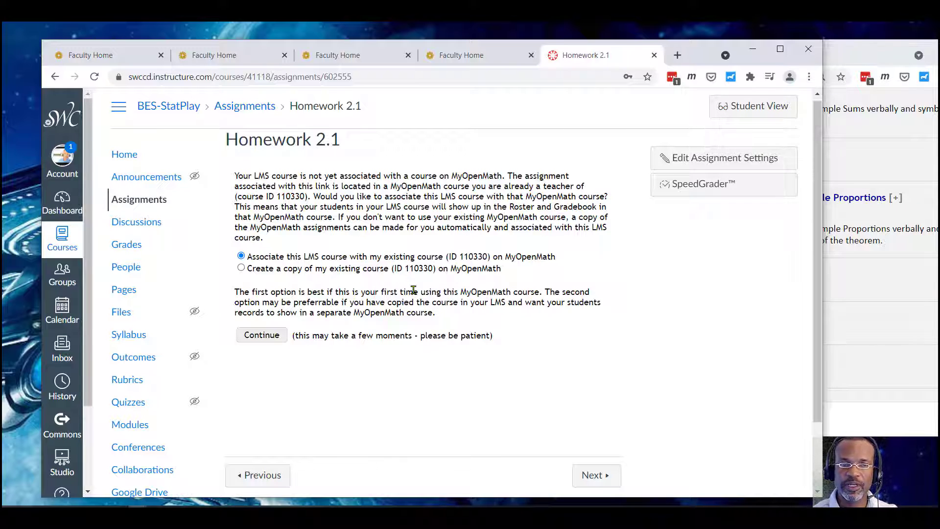
Associate the Canvas course with the existing MyOpenMath course and start Homework 2.1 in practice mode.
left_click(260, 335)
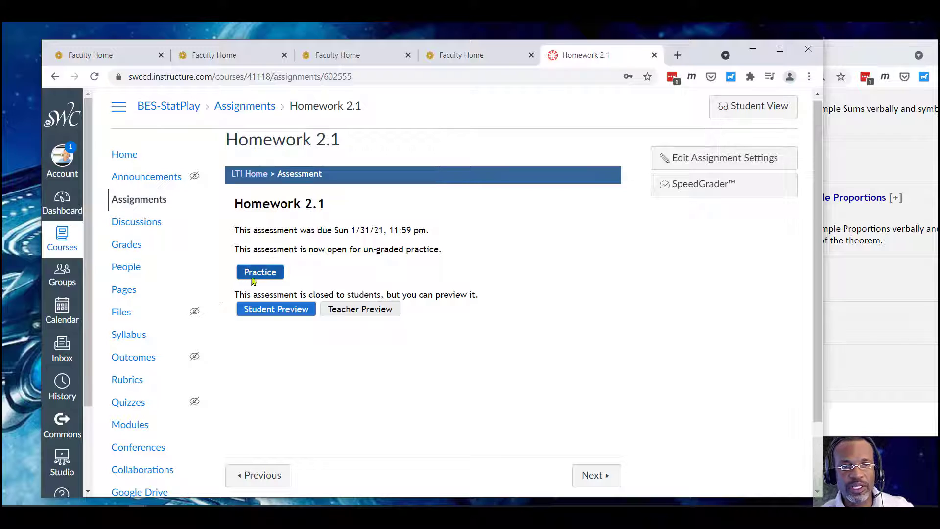
left_click(269, 272)
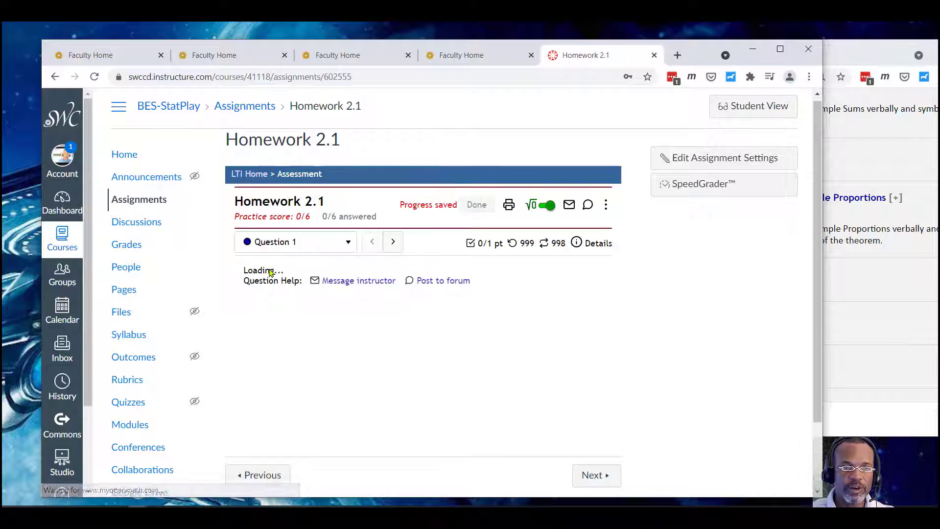
Return to the course's assignments list and open Homework 1.4.
left_click(137, 205)
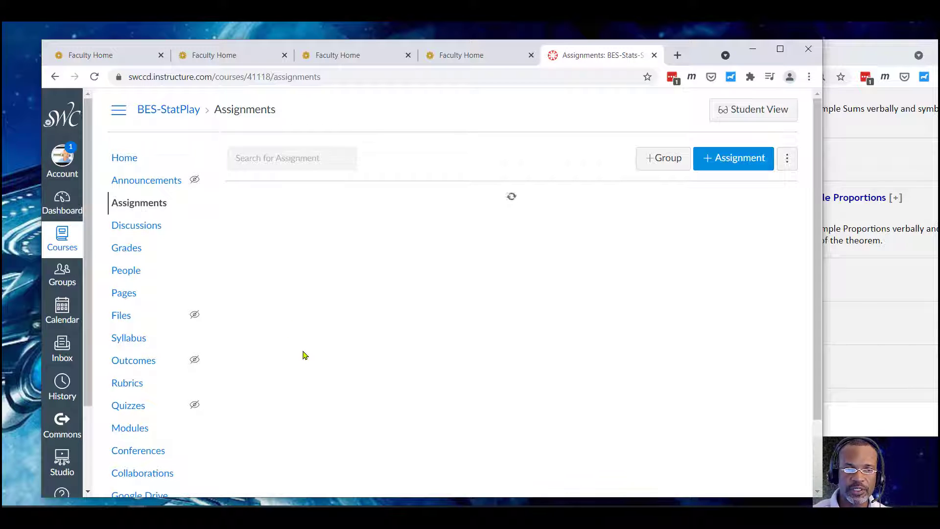
scroll(308, 362, "down", 6)
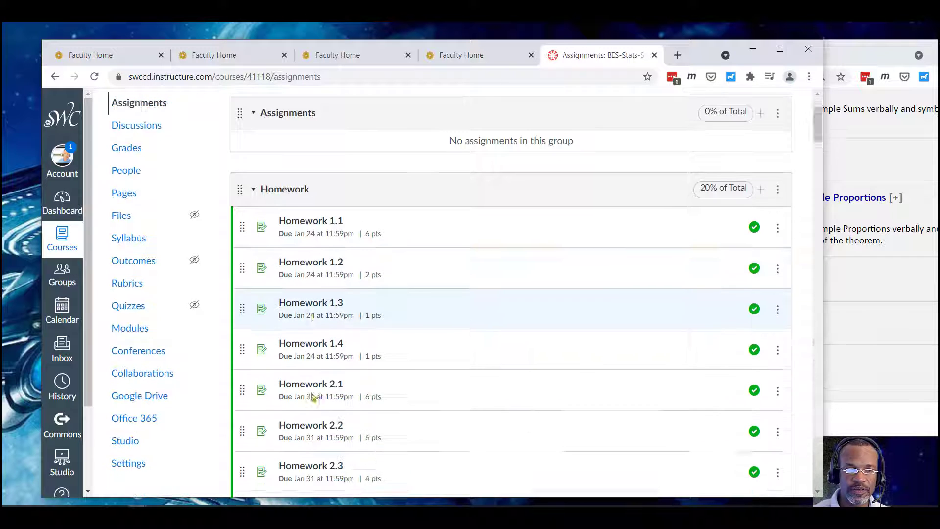
scroll(305, 421, "down", 1)
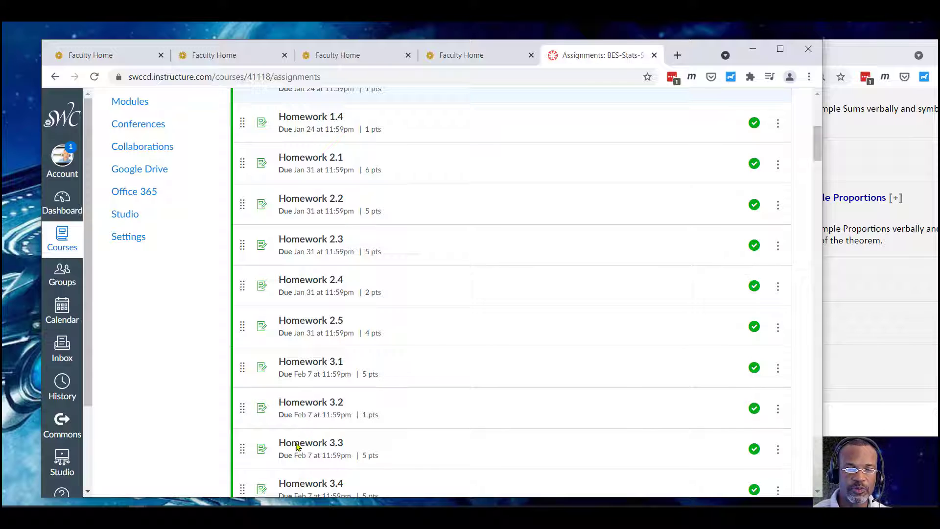
left_click(301, 445)
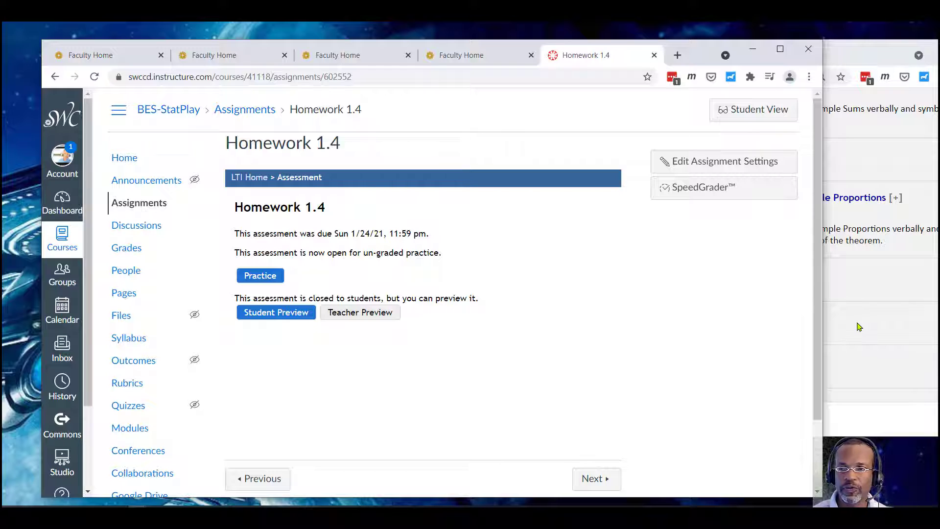
Leave Homework 1.4, view the course's modules, and go to the course home page.
left_click(135, 209)
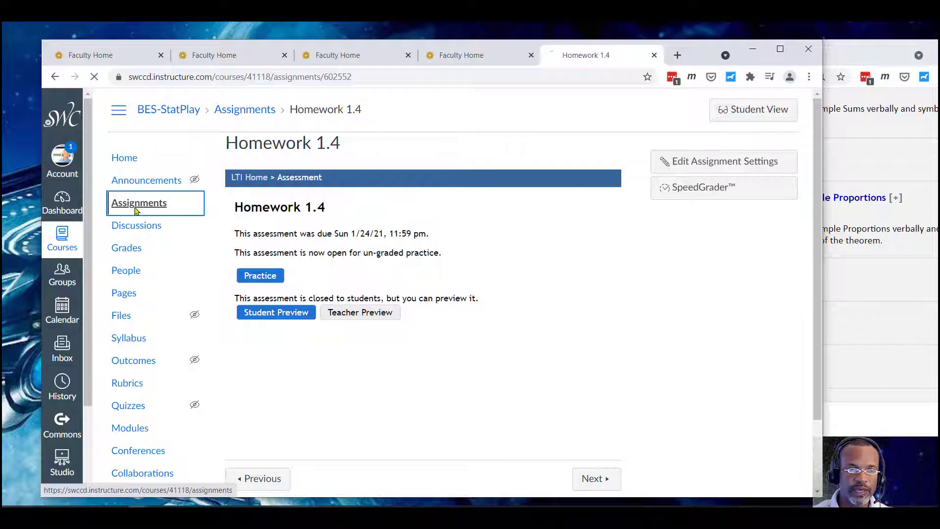
left_click(145, 426)
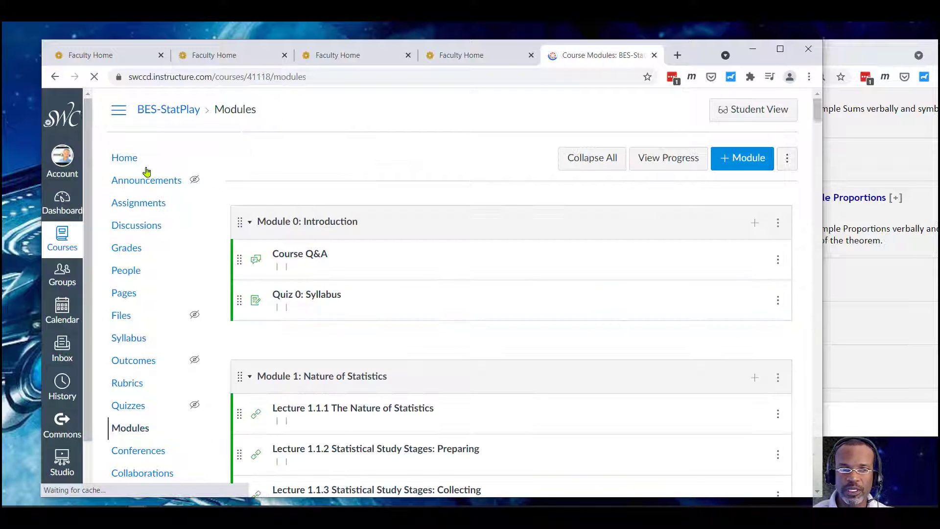
left_click(119, 162)
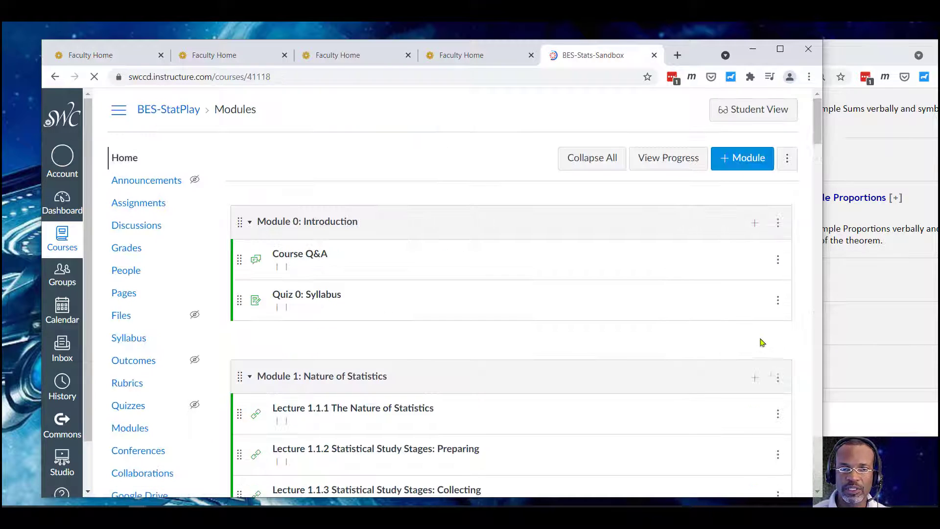
Switch to the MyOpenMath course Introduction to Statistika and reposition its window so the full page width shows.
left_click(903, 363)
scroll(509, 304, "up", 5)
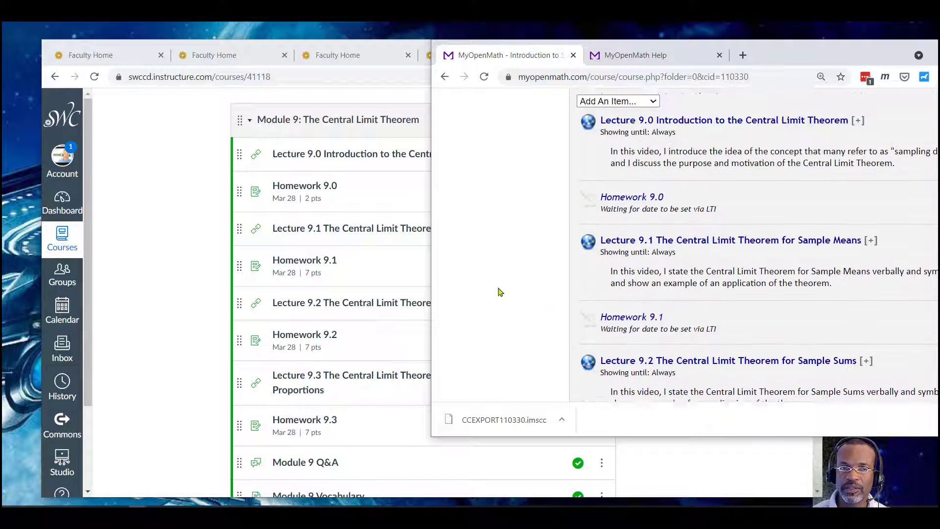
scroll(500, 292, "up", 5)
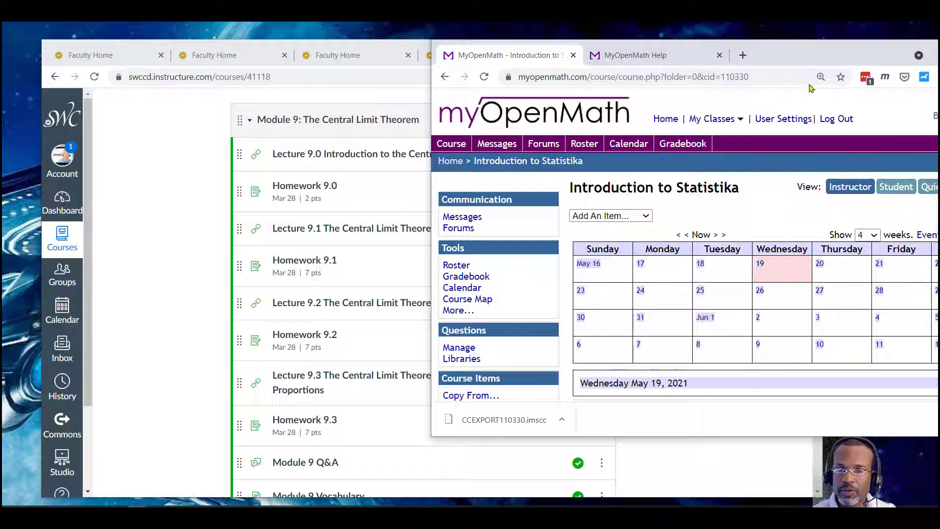
left_click_drag(807, 48, 687, 47)
Expand Module 1: Nature of Statistics in the MyOpenMath course and go through its items to the homework assignments.
scroll(348, 274, "down", 3)
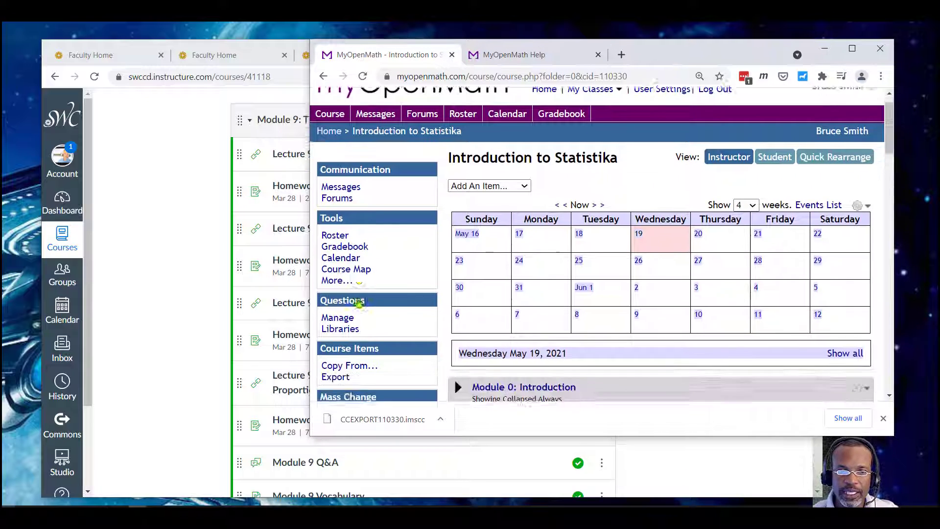
scroll(509, 299, "down", 3)
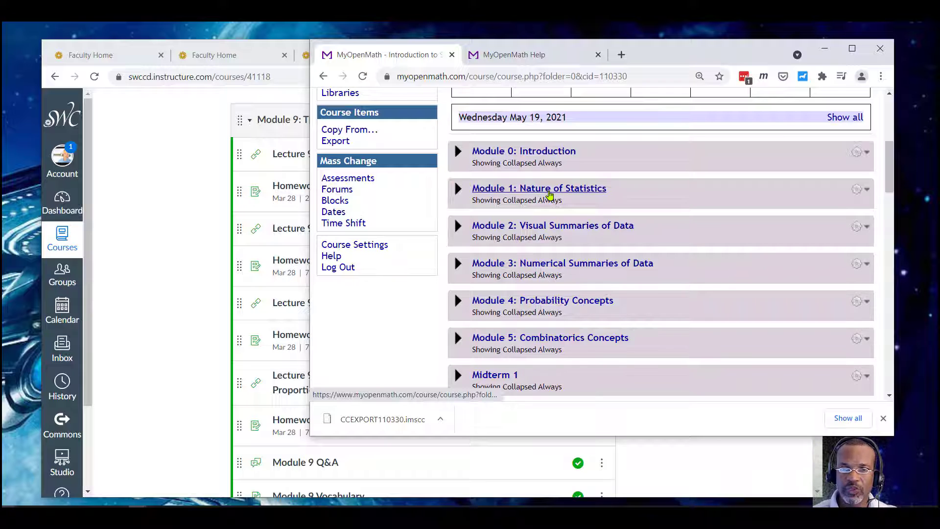
left_click(548, 195)
scroll(589, 248, "down", 1)
scroll(588, 248, "down", 15)
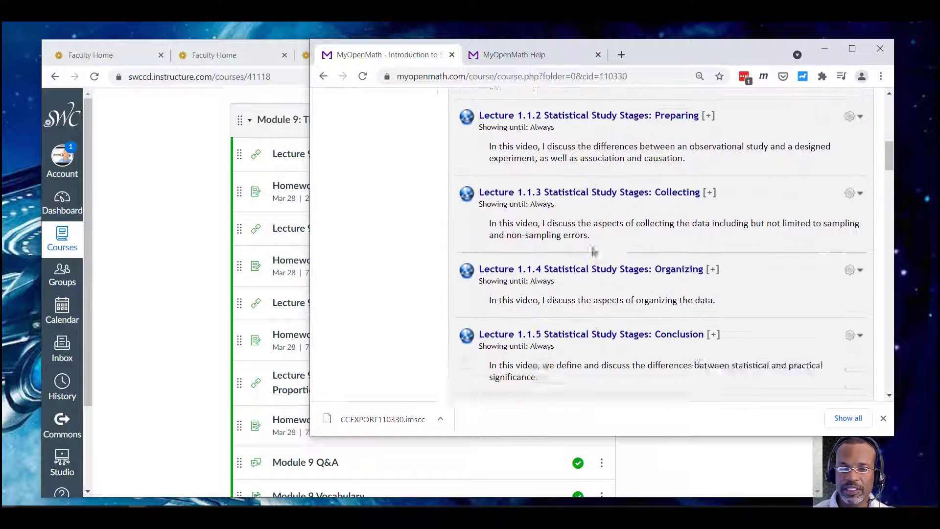
scroll(586, 253, "down", 5)
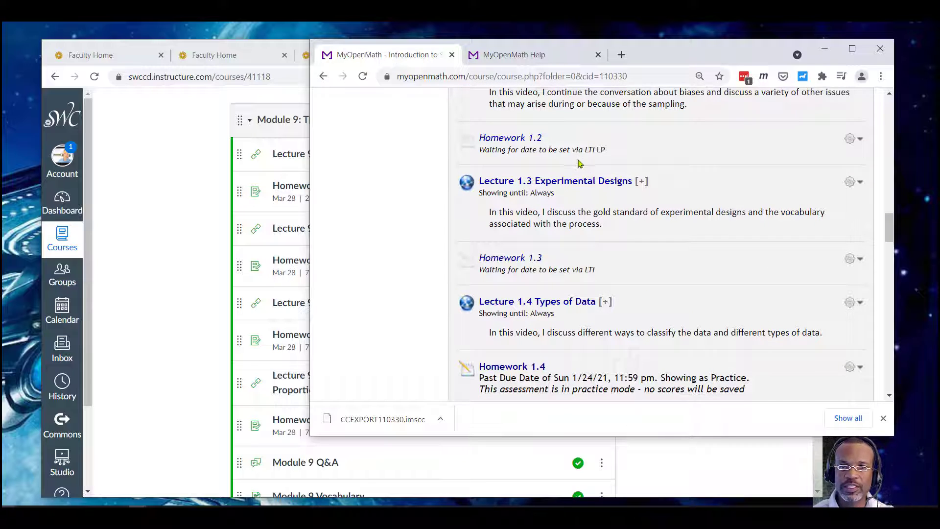
Enlarge the MyOpenMath page to 125% and examine the date status and LP label under Homework 1.2.
key("ctrl+plus")
key("ctrl+plus")
key("ctrl+plus")
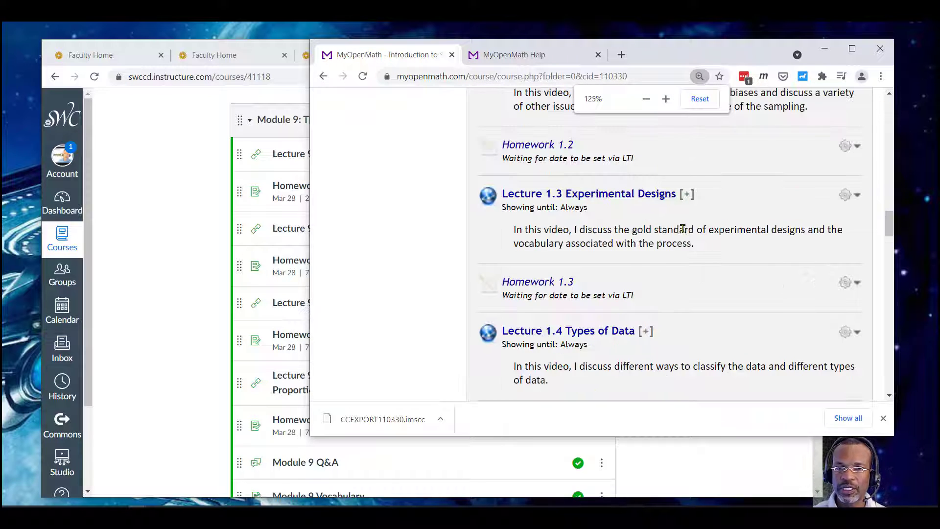
left_click_drag(647, 159, 541, 156)
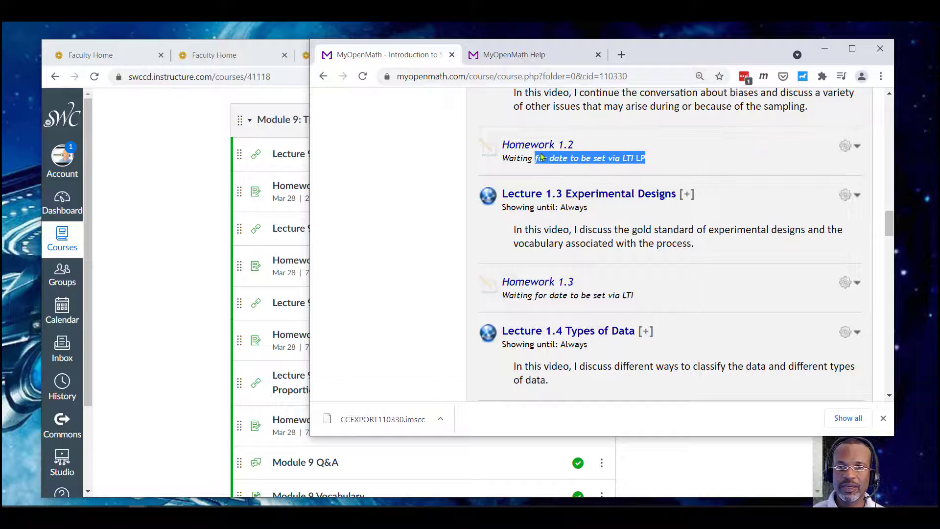
left_click(635, 157)
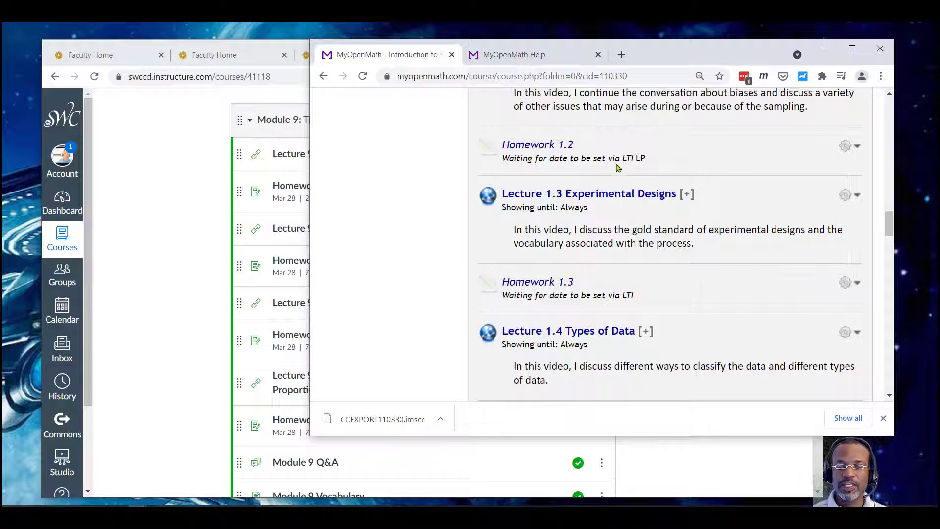
mouse_move(641, 159)
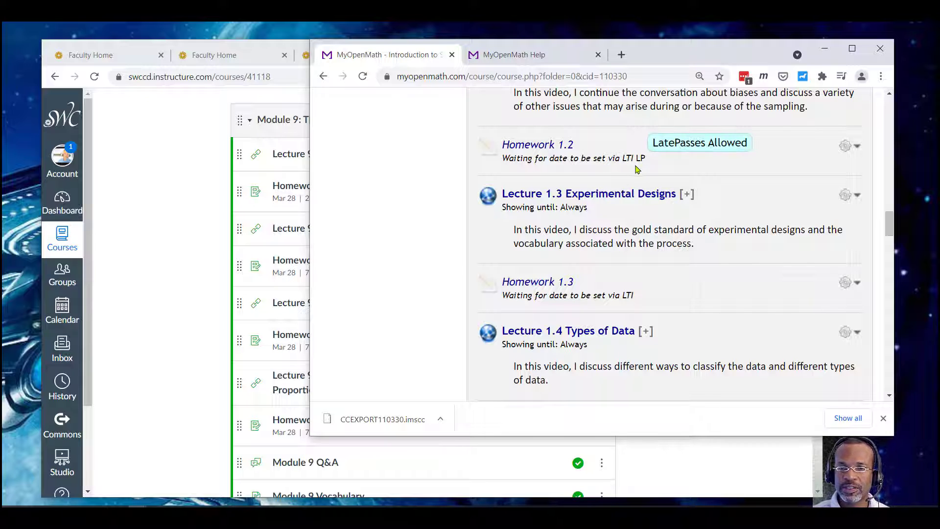
Check the due date status of Homework 1.4 and open that assessment in MyOpenMath.
scroll(509, 265, "down", 3)
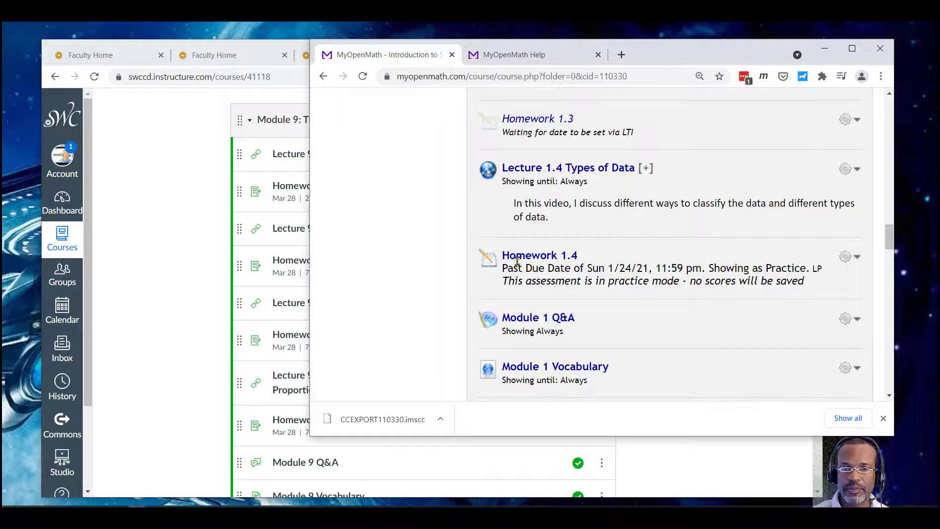
scroll(519, 264, "down", 1)
left_click(537, 198)
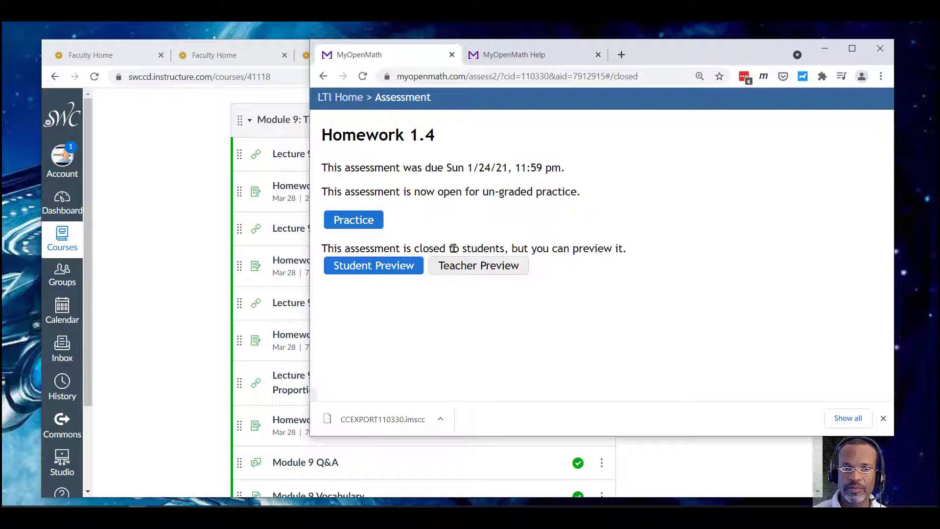
Switch back to the Canvas course home page and look through its modules list.
left_click(154, 265)
scroll(163, 211, "up", 3)
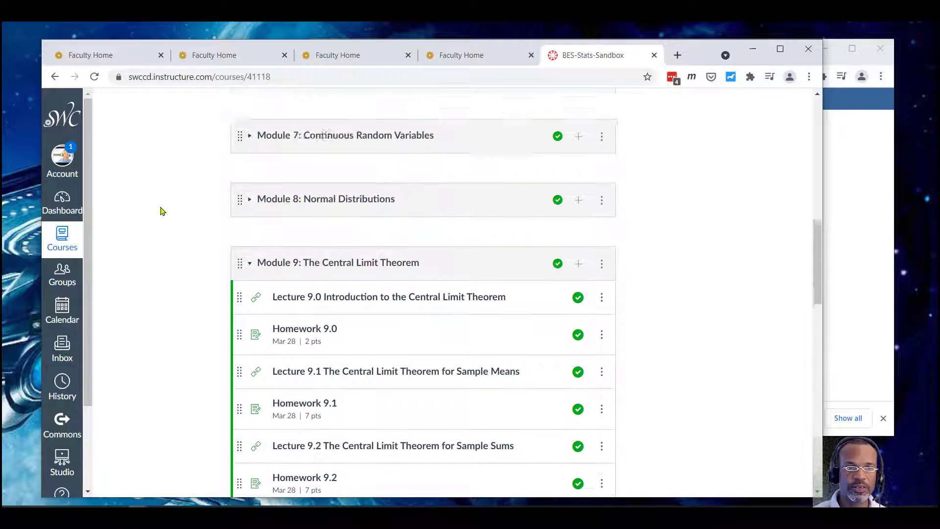